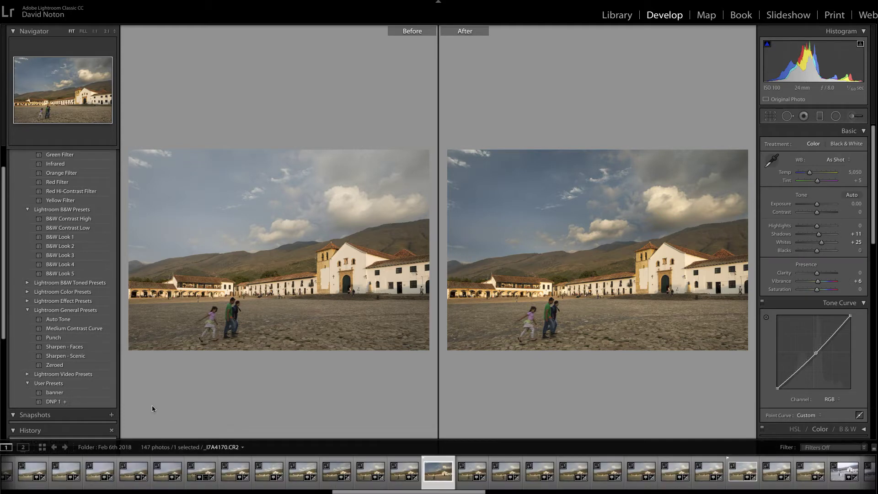
Show the edited photo alone instead of the before/after comparison and revert it to its import state in the history
click(131, 485)
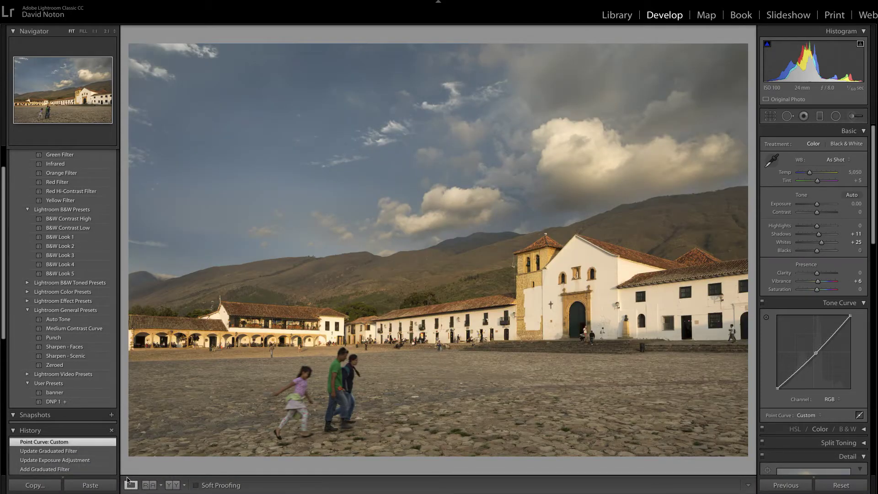
scroll(84, 434, down, 5)
scroll(84, 434, down, 3)
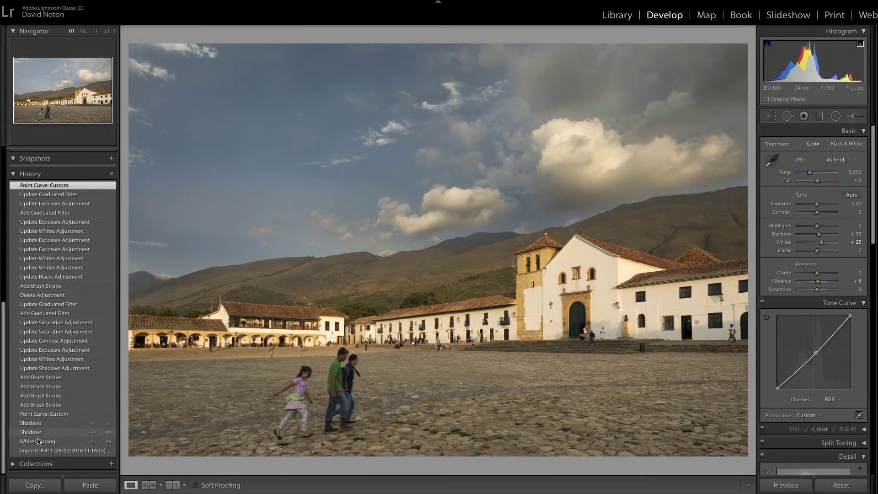
click(36, 452)
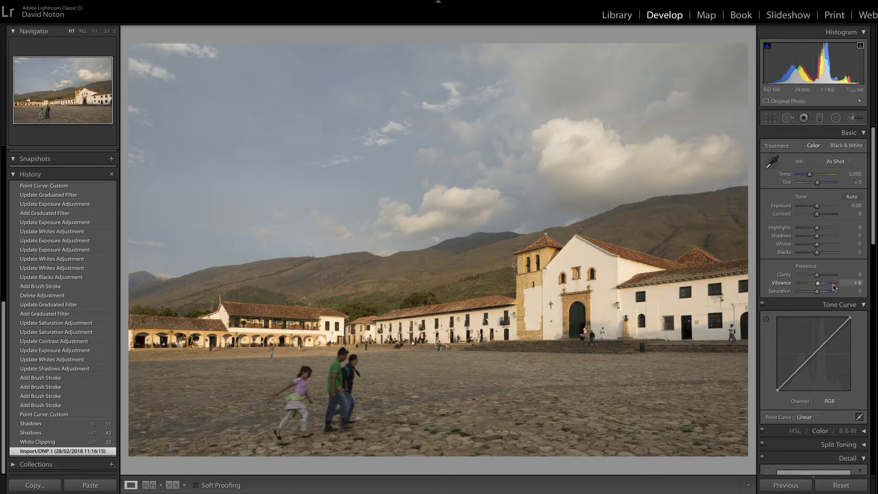
Examine the sharpening, noise reduction, lens correction and basic settings applied on import
scroll(833, 287, down, 10)
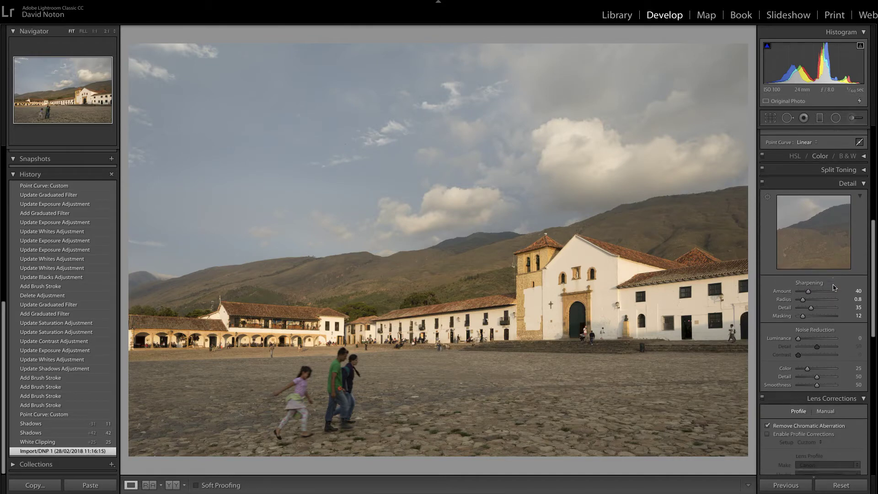
scroll(791, 365, down, 1)
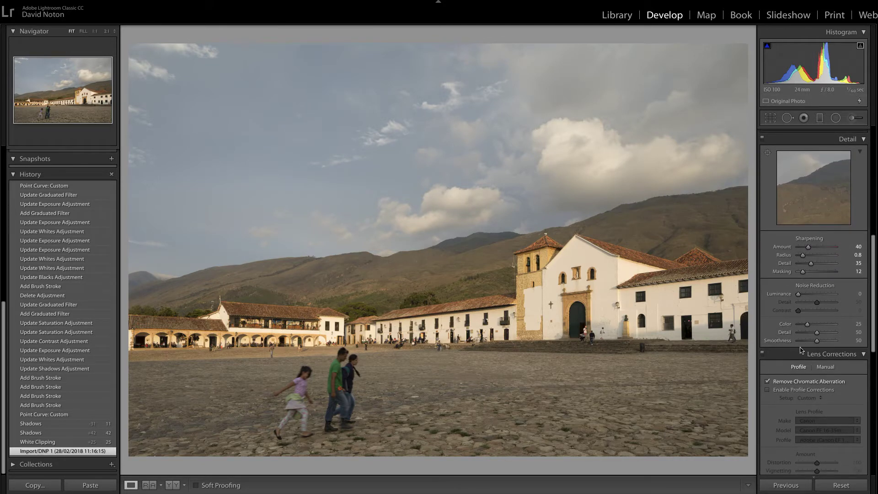
scroll(801, 350, up, 10)
scroll(800, 350, down, 1)
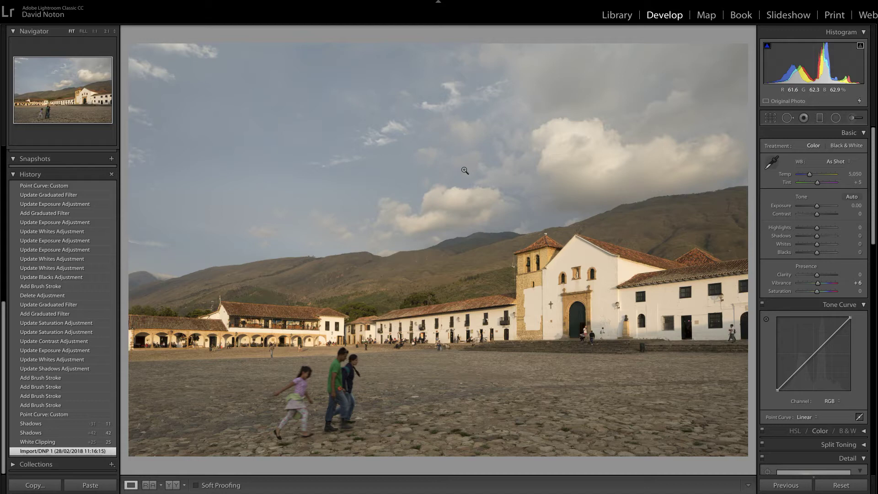
click(766, 47)
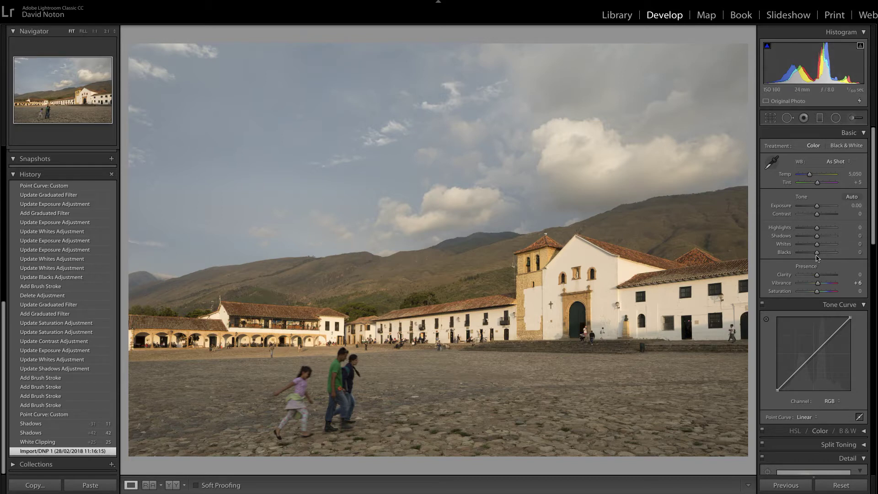
Set Whites to +28 with the help of the clipping preview and lower Highlights to -13
key(alt)
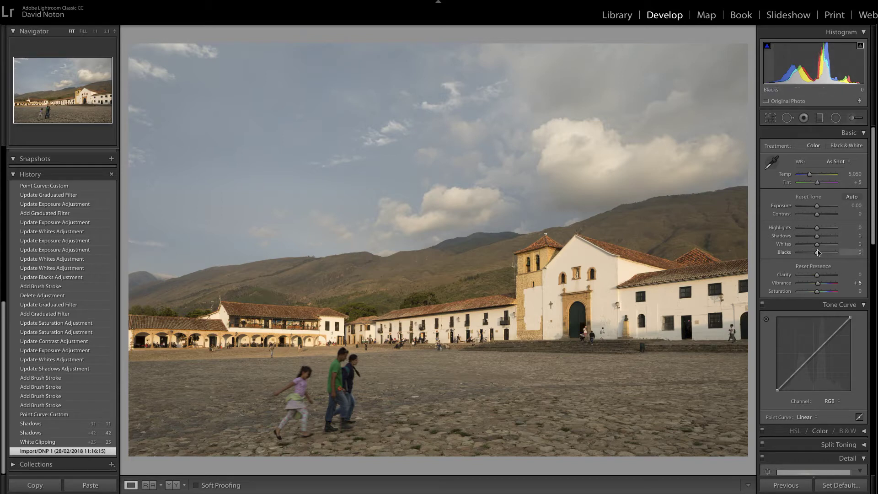
drag(818, 247, 822, 249)
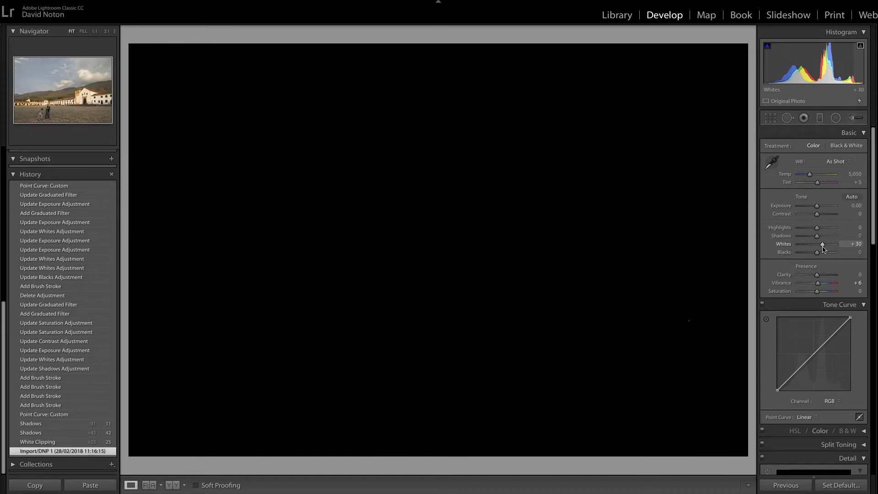
drag(823, 249, 821, 248)
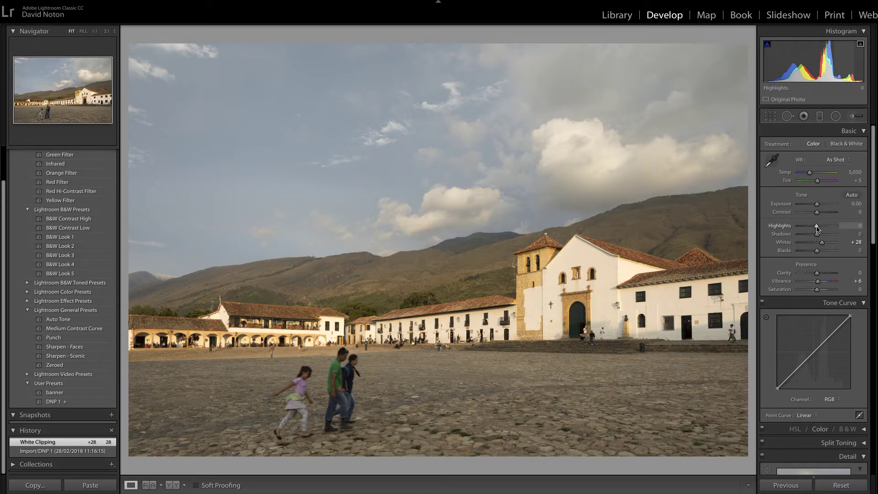
drag(817, 229, 813, 229)
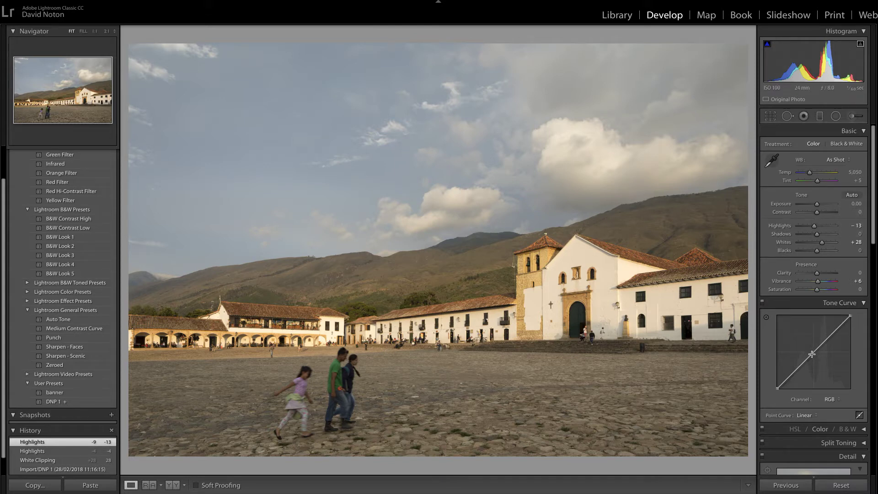
Pull the midpoint of the RGB tone curve slightly down and raise Shadows to +10
drag(816, 352, 817, 352)
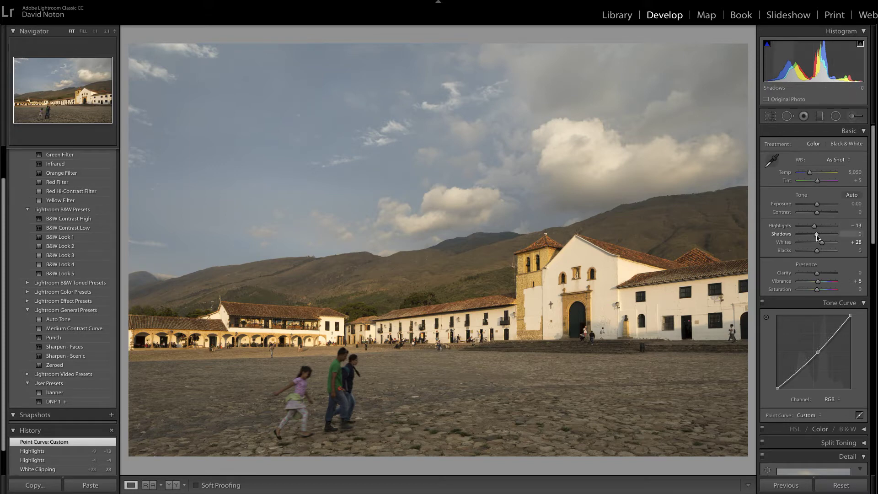
drag(818, 236, 832, 236)
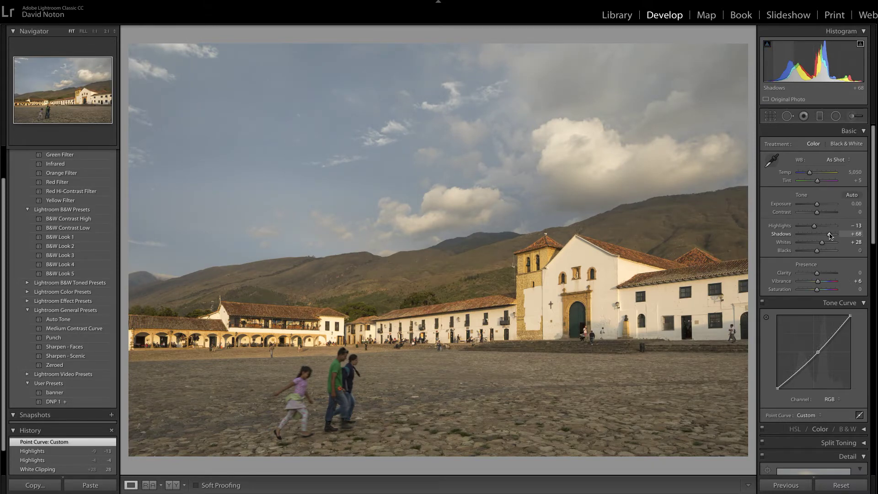
drag(829, 236, 820, 237)
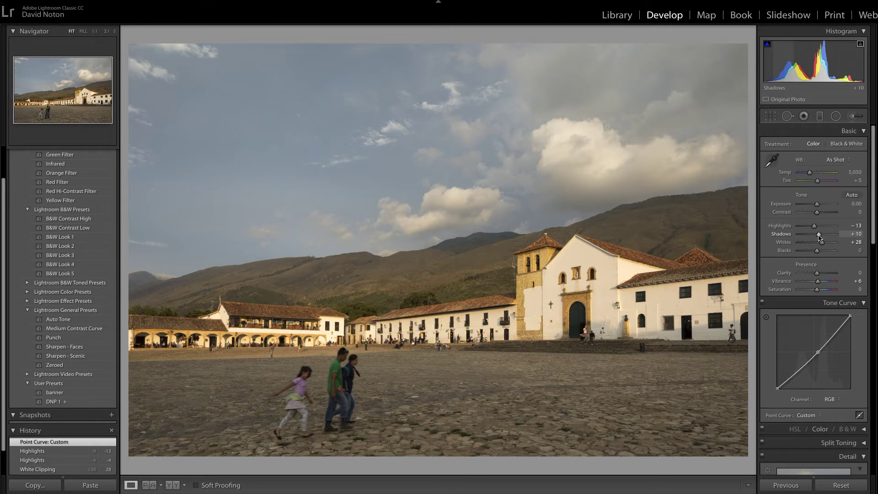
drag(818, 237, 819, 238)
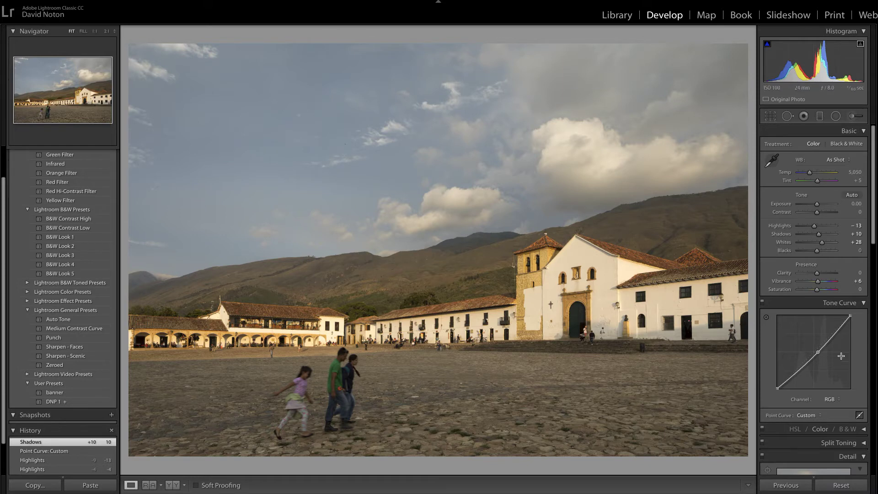
drag(818, 354, 818, 354)
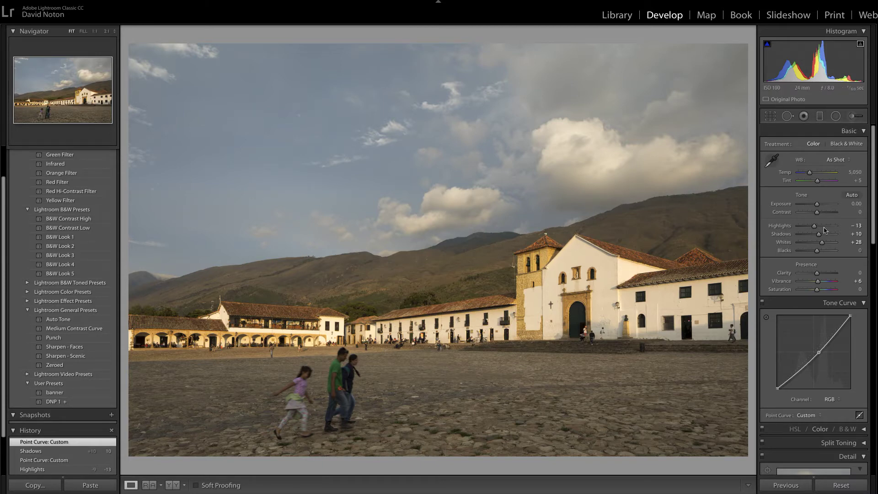
Set up the Adjustment Brush with size 18, feather 100 and Auto Mask, and show the selected mask overlay
click(855, 117)
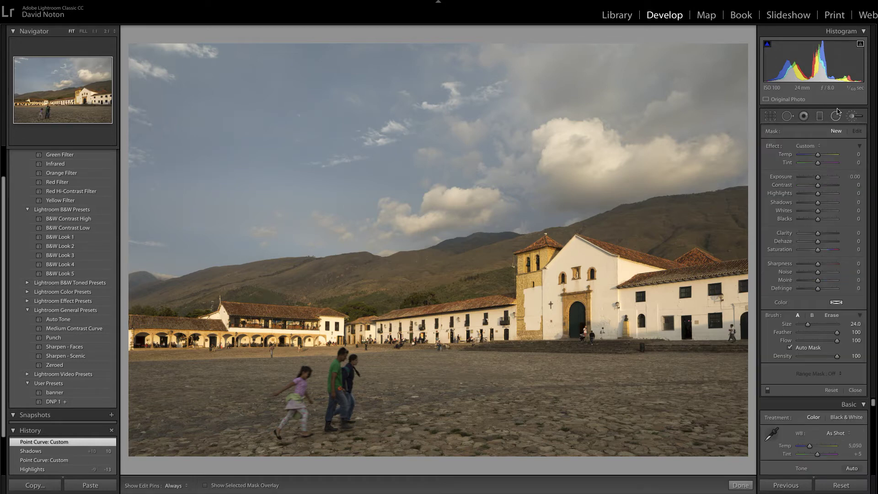
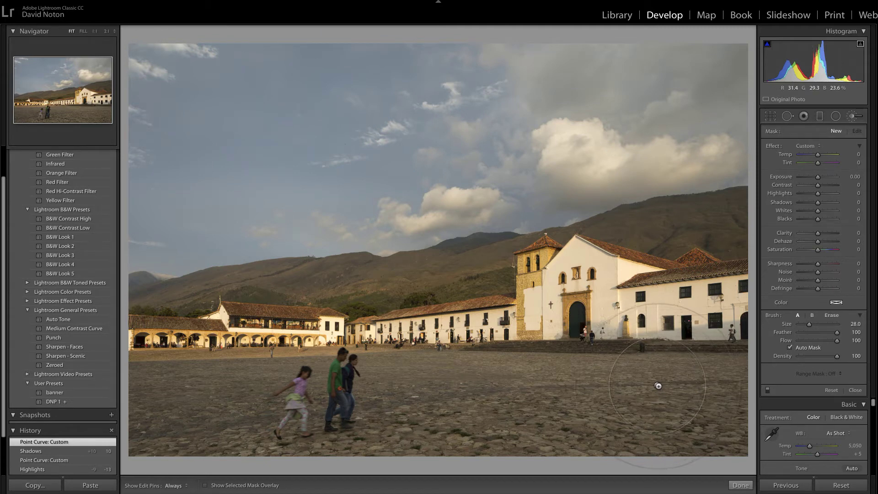
scroll(660, 385, down, 2)
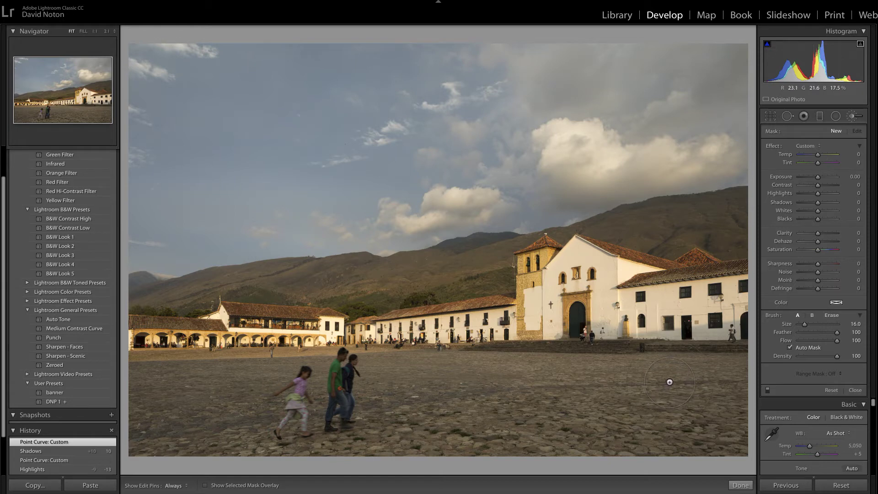
scroll(669, 382, up, 2)
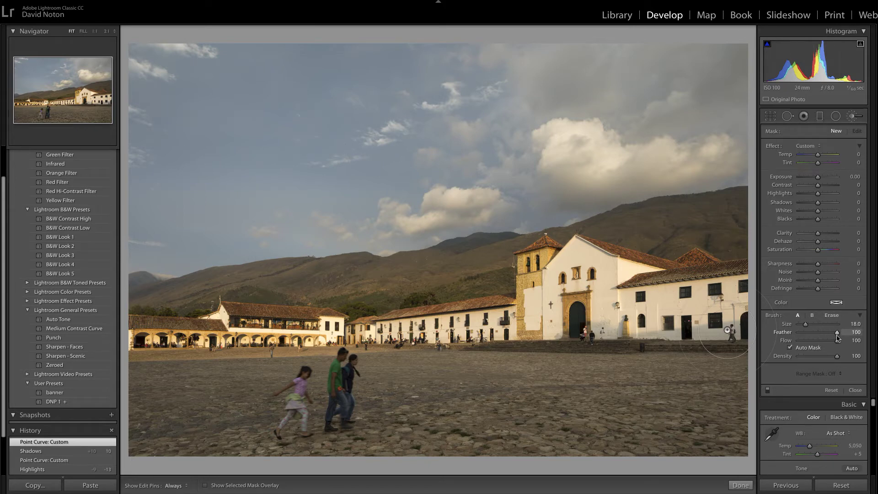
drag(837, 334, 813, 338)
drag(819, 334, 831, 332)
mouse_move(838, 335)
mouse_down()
mouse_move(811, 340)
mouse_move(840, 338)
mouse_up()
click(790, 346)
click(206, 485)
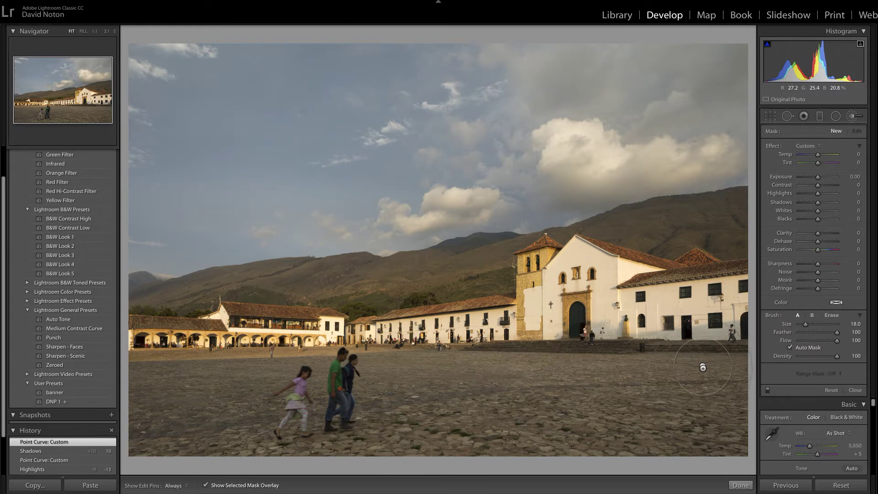
Try painting a mask over the whole cobbled plaza at full flow, revert to the preceding tone curve state and close the brush
key(h)
mouse_move(727, 368)
mouse_down()
mouse_move(224, 386)
mouse_move(146, 398)
mouse_move(151, 436)
mouse_move(214, 446)
mouse_move(737, 440)
mouse_move(727, 411)
mouse_move(583, 401)
mouse_move(414, 407)
mouse_up()
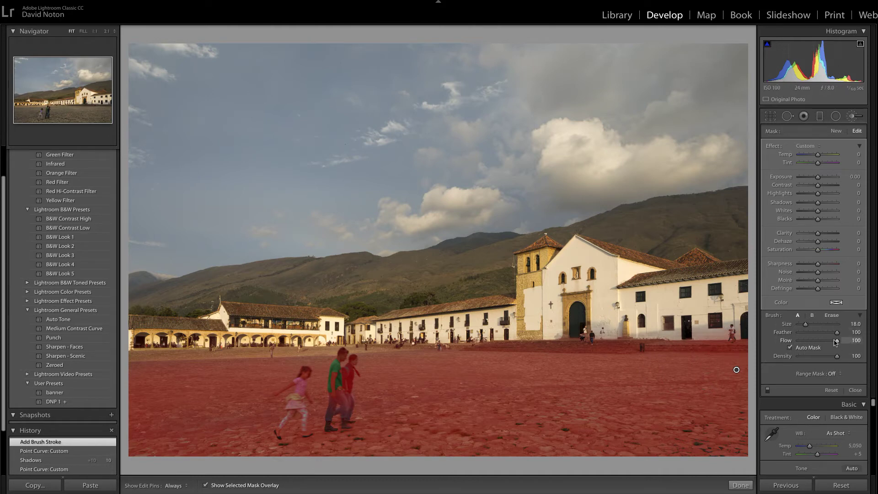
click(54, 453)
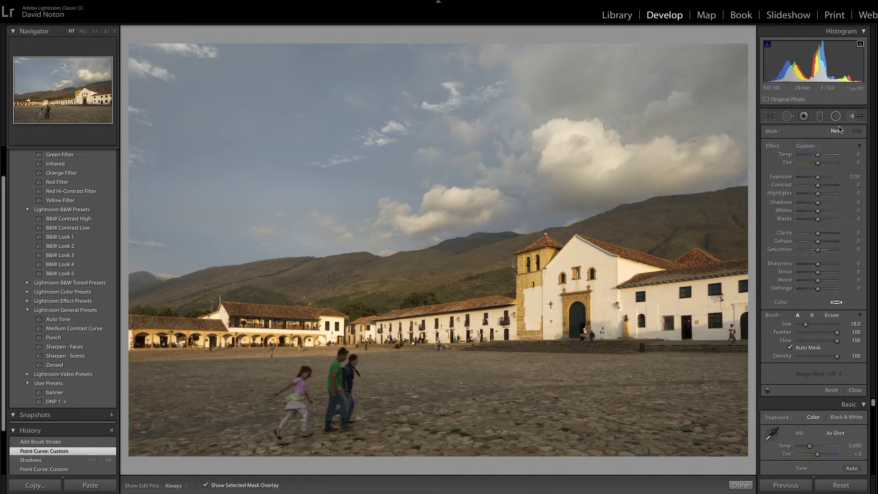
click(853, 117)
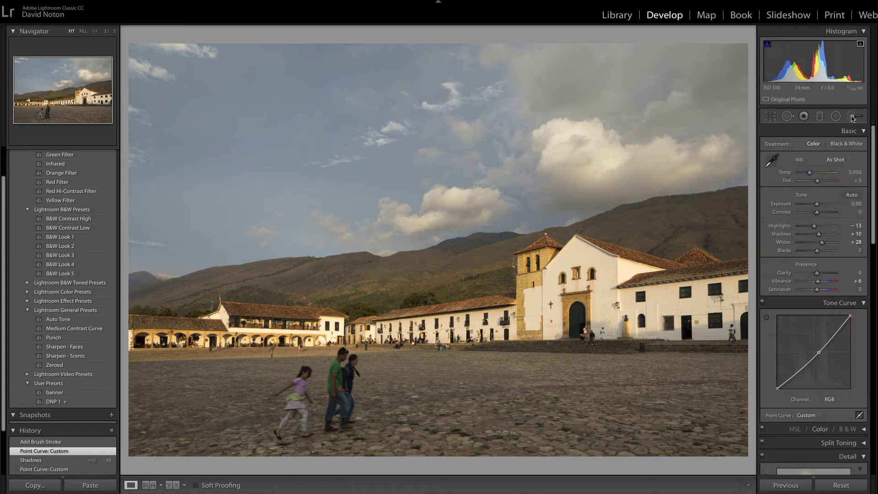
Reopen the Adjustment Brush, set its flow to 22 and paint a light mask over the right part of the plaza
click(854, 118)
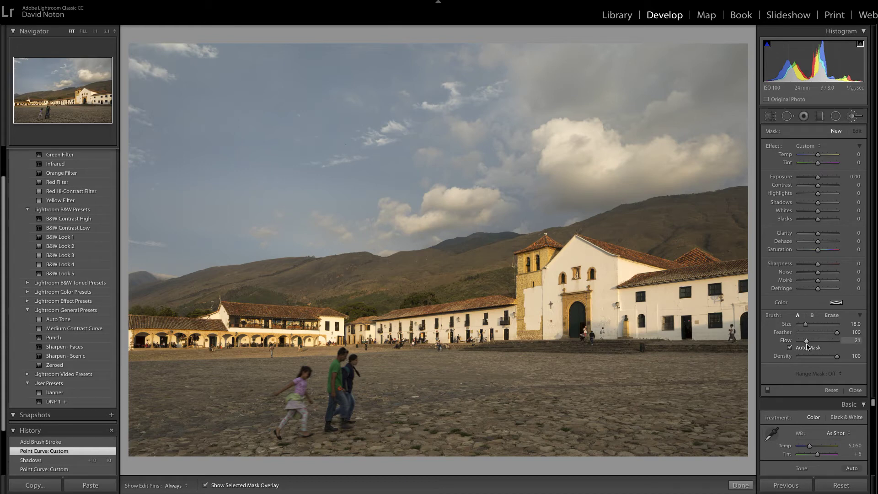
drag(807, 347, 807, 347)
key(h)
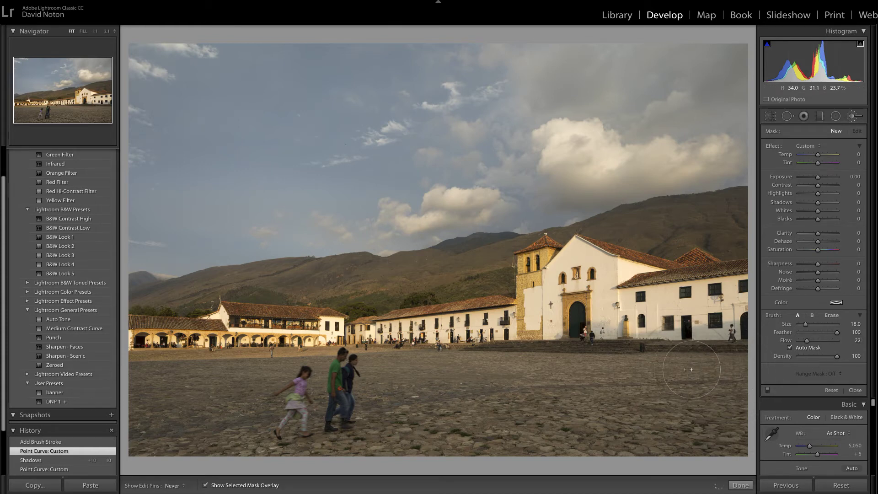
mouse_move(691, 369)
mouse_down()
mouse_move(623, 372)
mouse_move(742, 369)
mouse_move(618, 364)
mouse_move(476, 371)
mouse_up()
key(h)
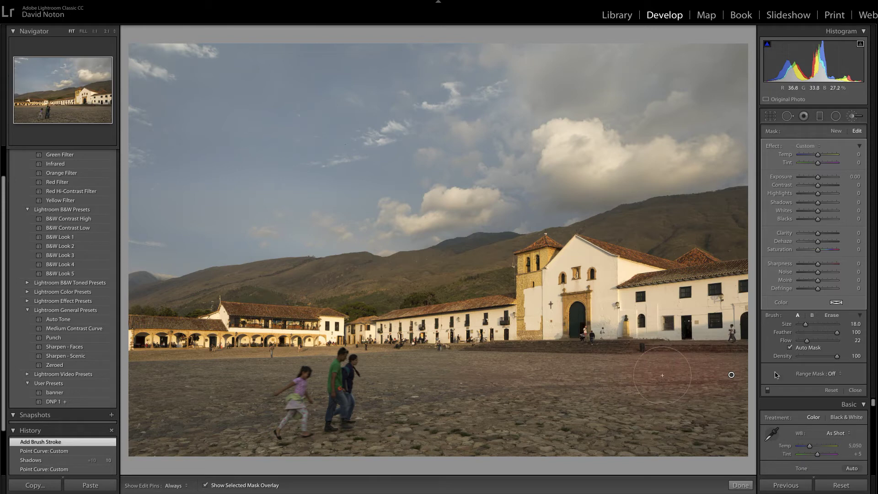
Raise the brush flow to 100 and paint over the right part of the plaza below the church again
drag(815, 345, 833, 346)
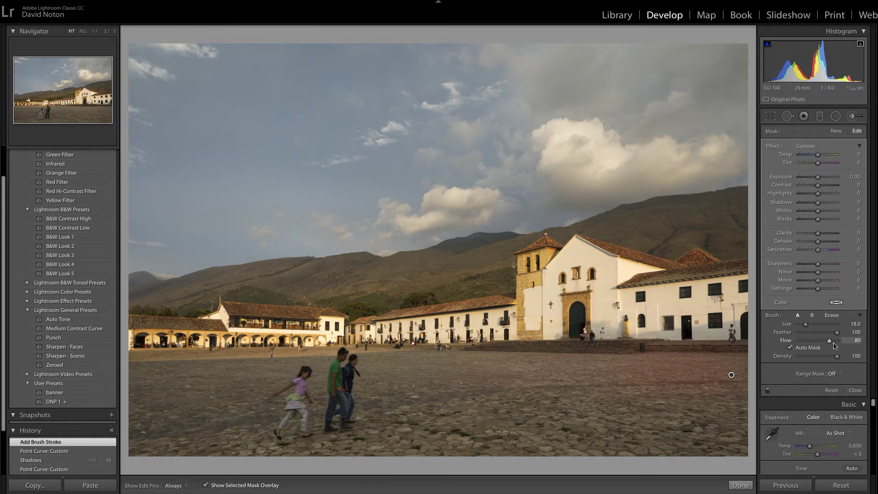
key(h)
mouse_move(727, 366)
mouse_down()
mouse_move(713, 356)
mouse_move(732, 375)
mouse_move(592, 352)
mouse_up()
key(h)
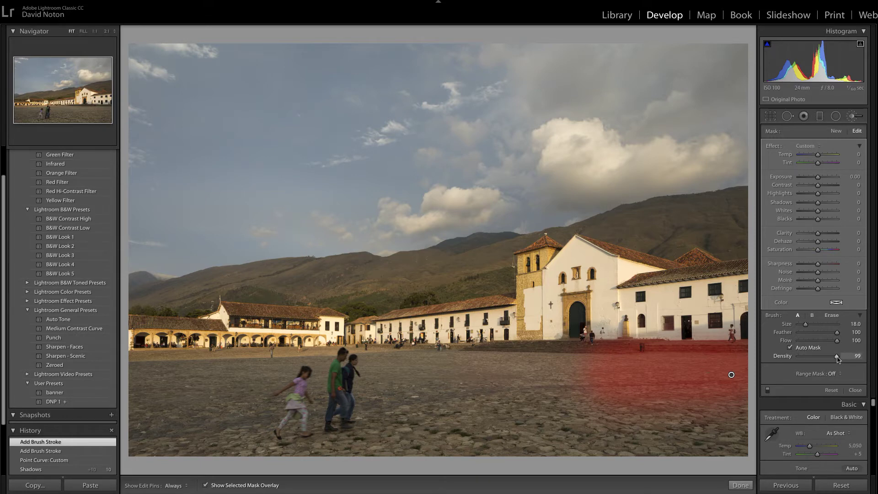
Lower the brush density to 40 and extend the mask across the middle of the plaza to the walking figures
drag(816, 362, 814, 361)
mouse_move(457, 388)
mouse_down()
mouse_move(608, 373)
mouse_move(434, 389)
mouse_up()
key(h)
mouse_move(535, 375)
mouse_down()
mouse_move(440, 383)
mouse_move(583, 376)
mouse_move(415, 381)
mouse_move(460, 380)
mouse_move(441, 377)
mouse_move(338, 400)
mouse_up()
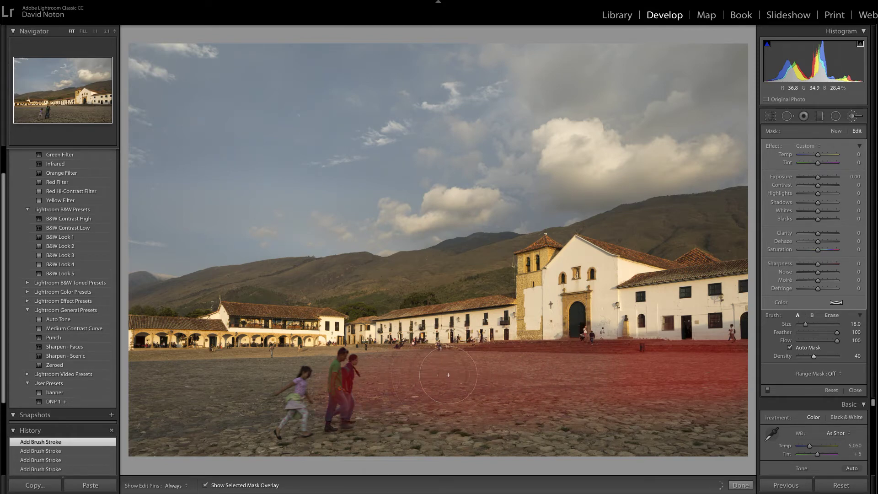
key(h)
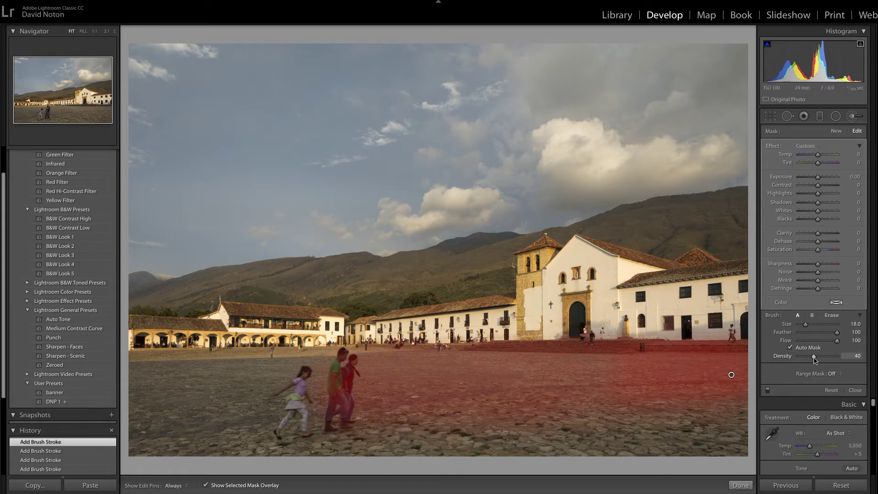
Lower the brush density to 13 and extend the mask over the left part of the plaza
drag(807, 361, 803, 361)
mouse_move(361, 380)
mouse_down()
mouse_move(302, 385)
mouse_move(367, 378)
mouse_move(333, 381)
mouse_up()
key(h)
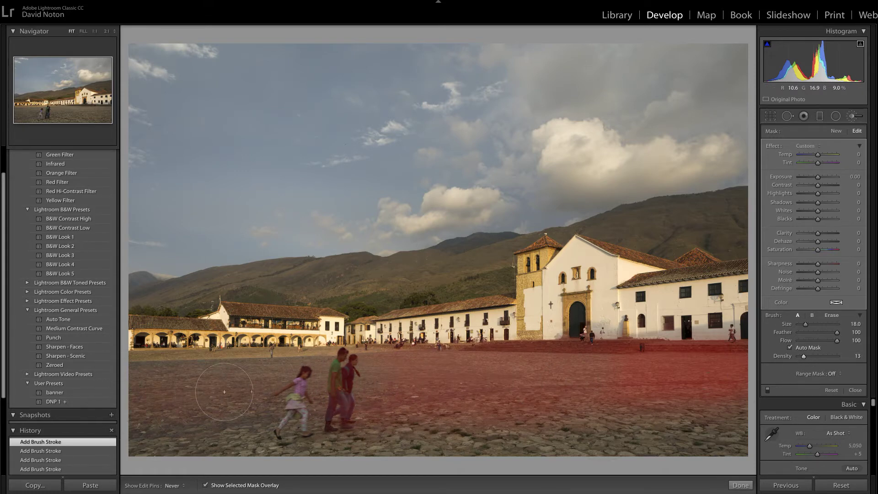
key(h)
key(h)
key(h)
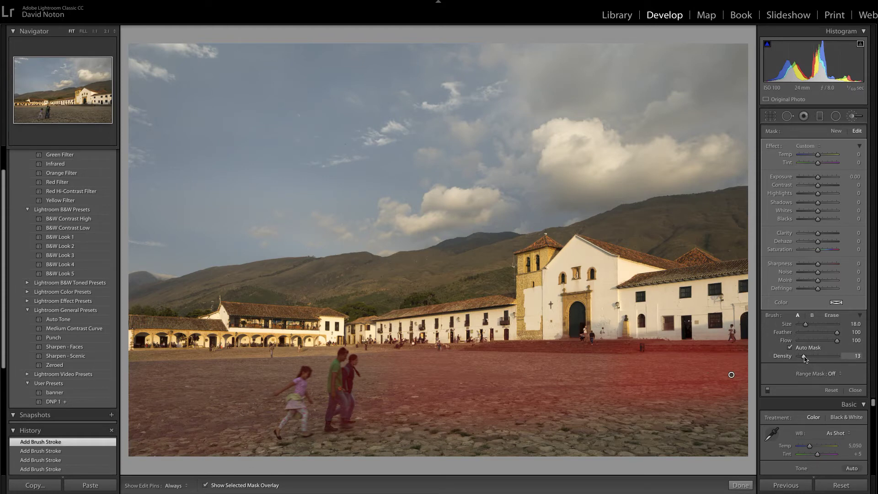
Restore the brush density to 100 and paint the mask over the entire cobbled plaza
drag(836, 361, 846, 360)
key(h)
mouse_move(266, 429)
mouse_down()
mouse_move(108, 434)
mouse_move(224, 426)
mouse_move(130, 401)
mouse_move(179, 392)
mouse_move(164, 391)
mouse_move(327, 379)
mouse_move(566, 379)
mouse_move(732, 390)
mouse_move(745, 401)
mouse_move(732, 442)
mouse_move(235, 448)
mouse_move(329, 430)
mouse_up()
key(h)
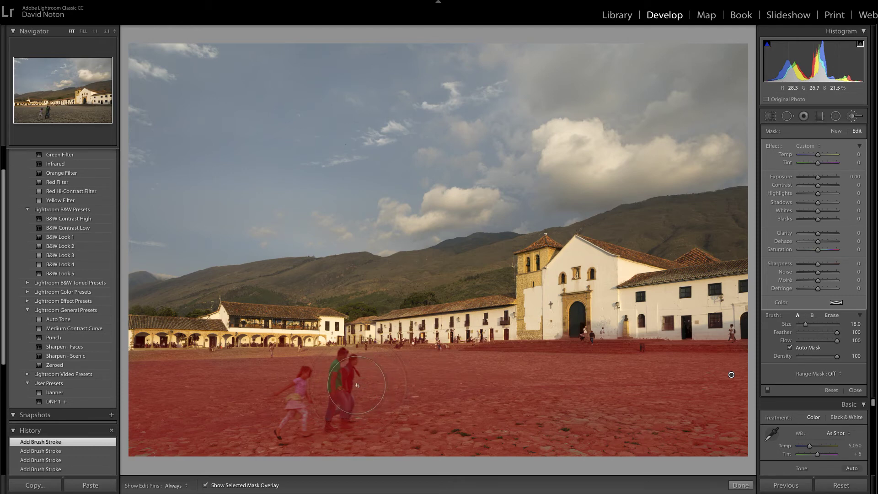
Switch the plaza mask's brush to Erase and reduce its size to 7.0
scroll(351, 388, down, 3)
scroll(349, 387, down, 3)
key(h)
key(h)
click(834, 318)
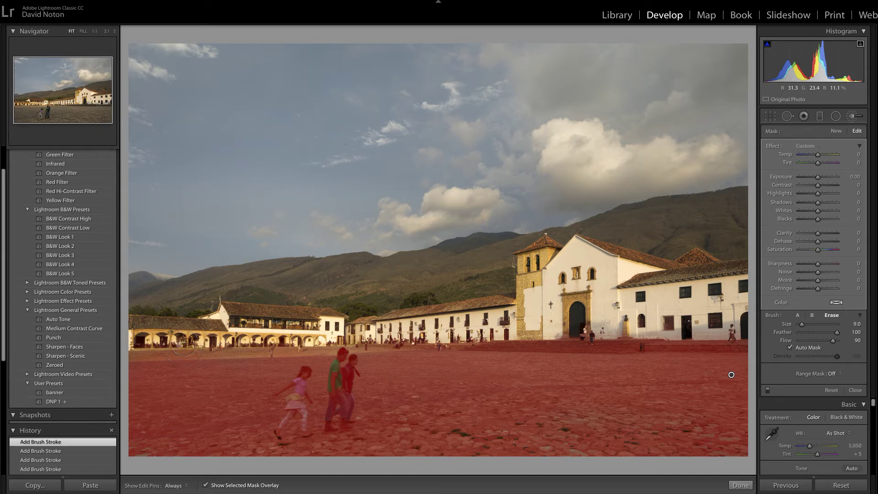
key(bracketleft)
key(bracketleft)
key(h)
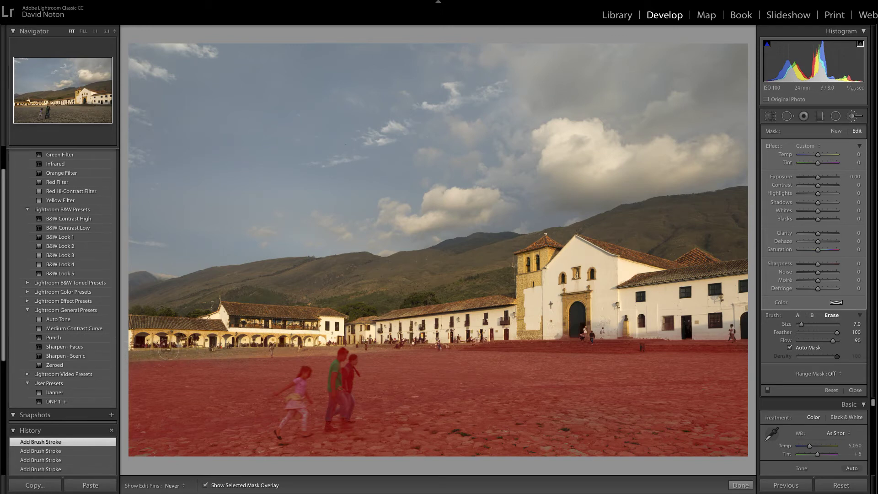
key(h)
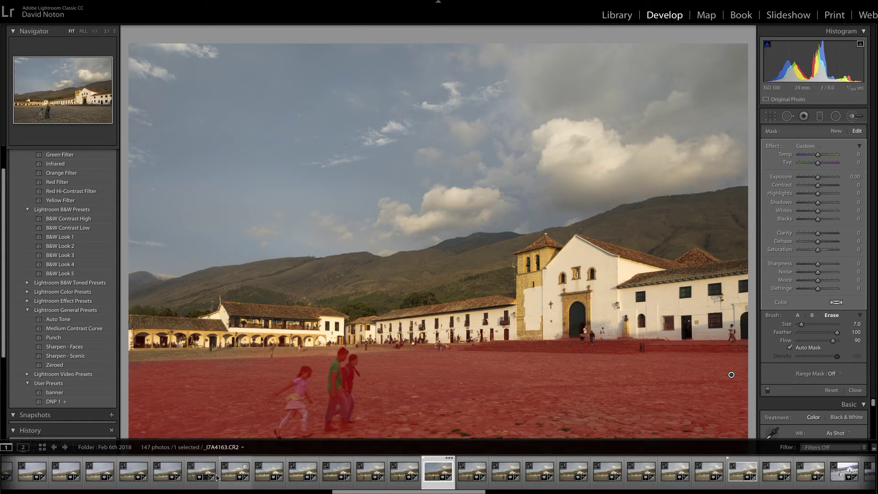
Hide the mask overlay and set the plaza mask's Whites to 62 and Exposure to 0.14
click(205, 487)
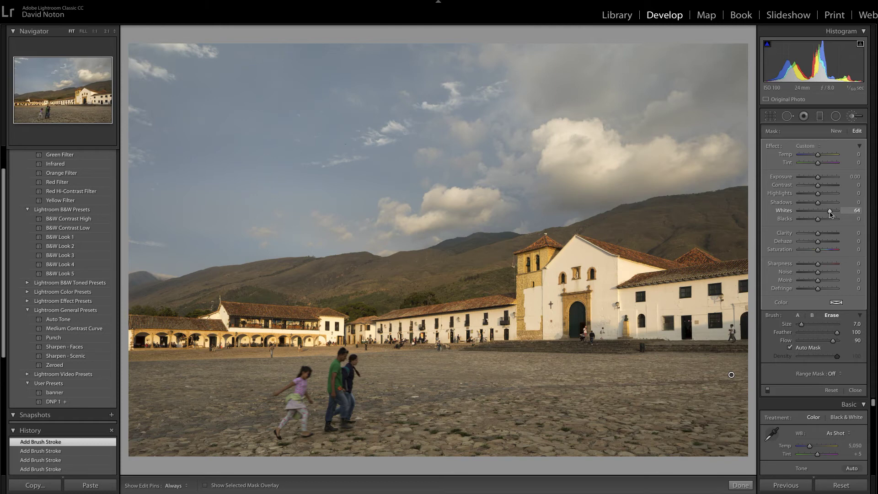
drag(830, 214, 829, 213)
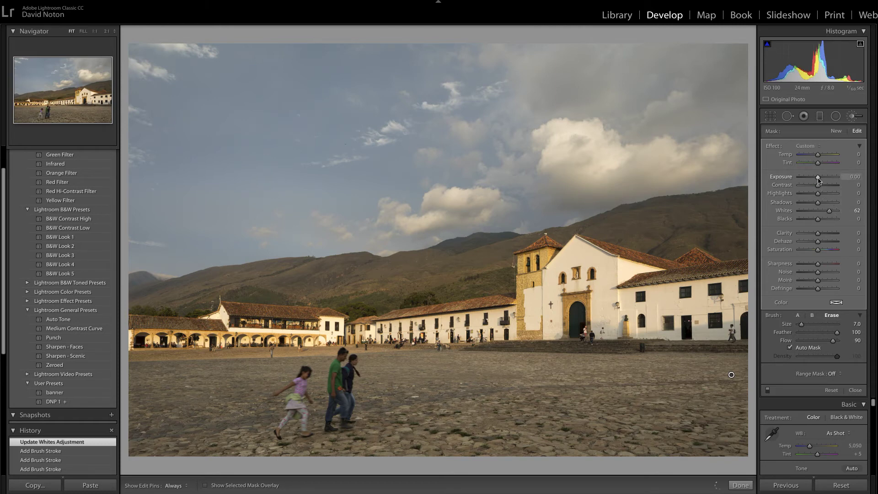
drag(818, 181, 819, 180)
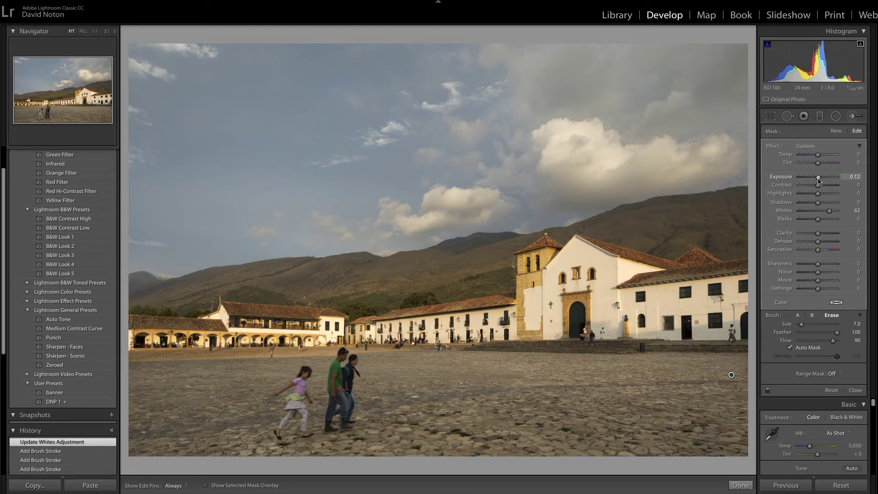
drag(818, 180, 819, 180)
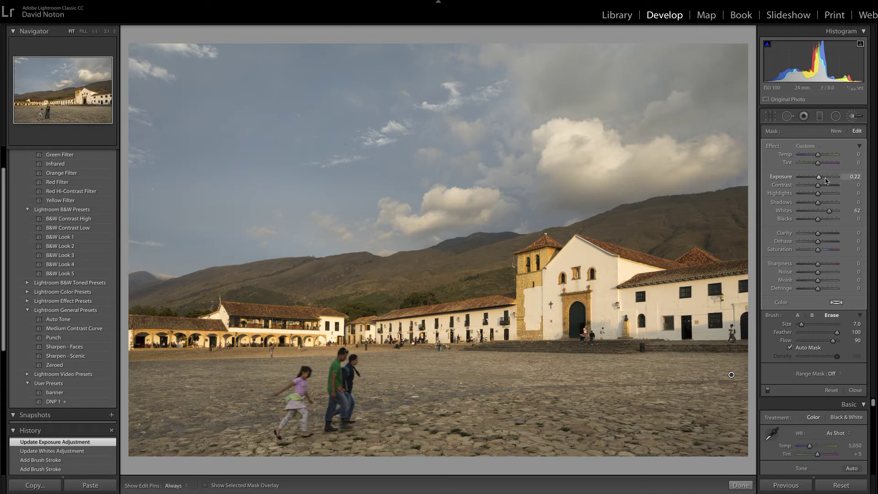
drag(855, 178, 852, 178)
click(853, 178)
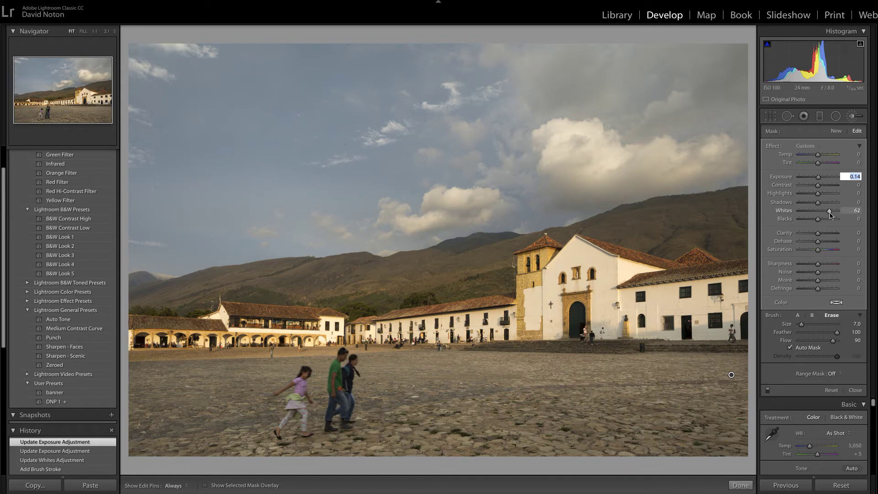
Set the plaza mask's Contrast to 10, Saturation to 9 and Whites to 58, and finish the brush edit
drag(830, 216, 829, 216)
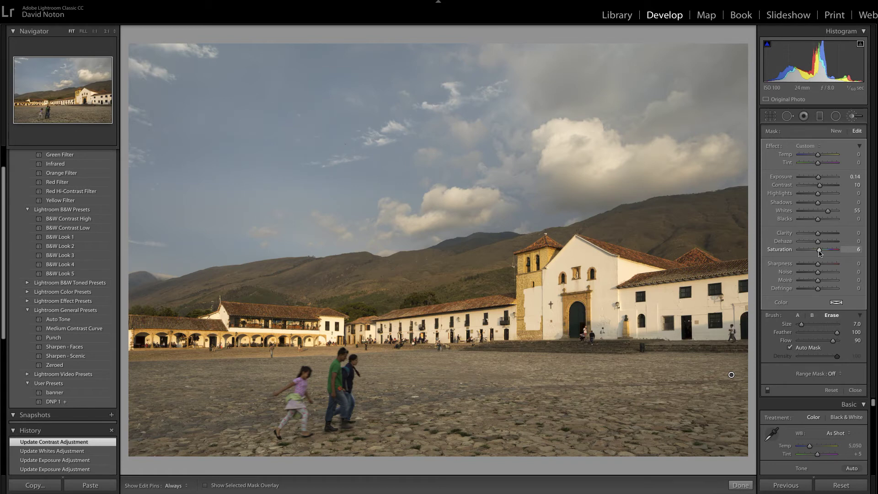
drag(820, 252, 820, 251)
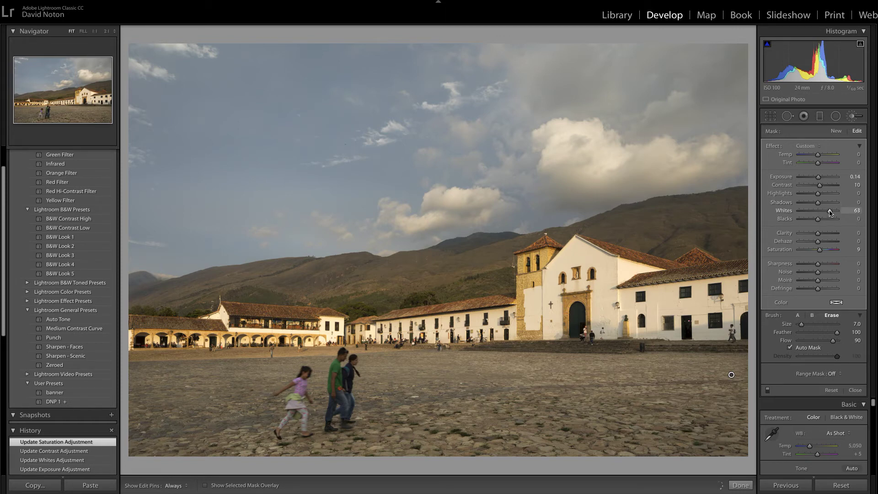
drag(831, 213, 829, 212)
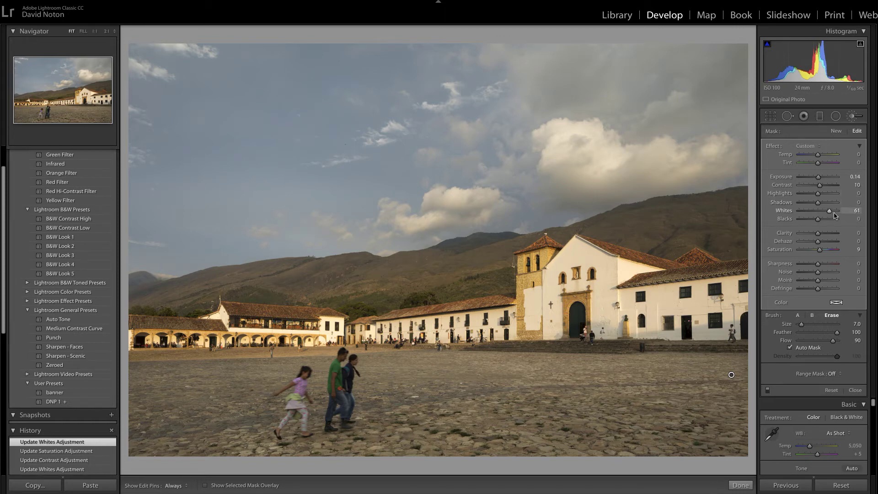
drag(831, 215, 830, 215)
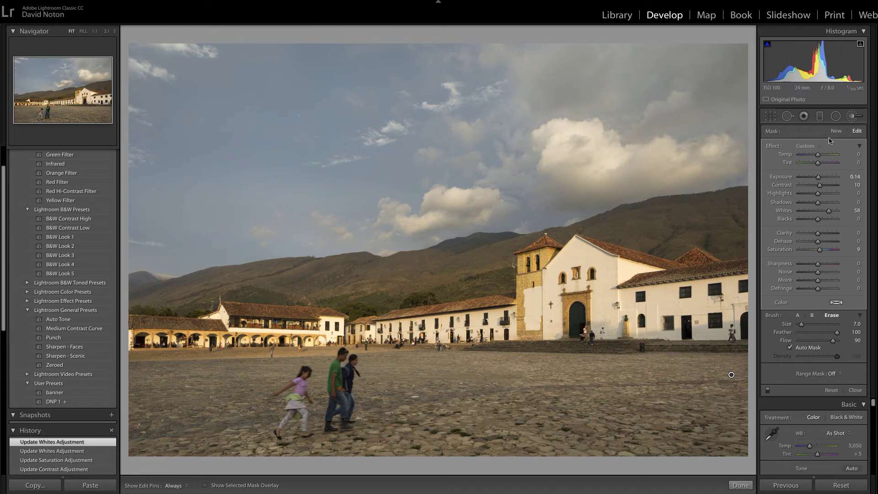
click(741, 485)
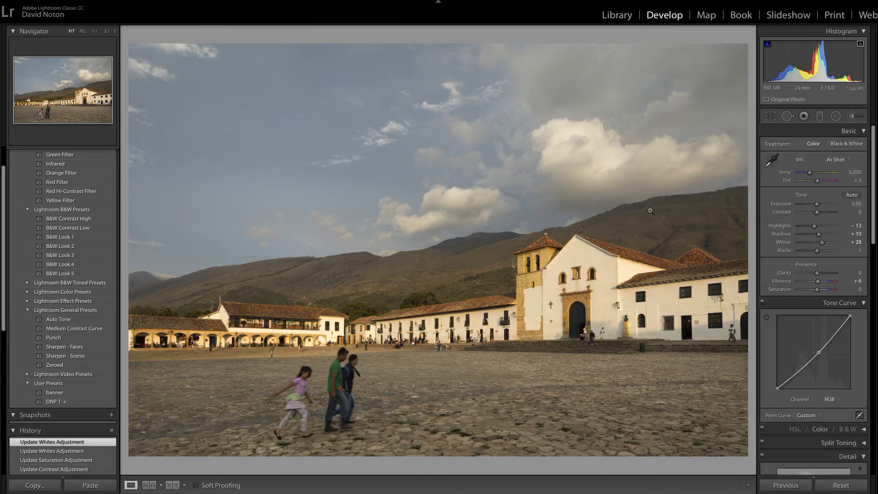
Start a new Adjustment Brush mask at size 26 with the overlay shown and paint it over the entire sky
click(852, 117)
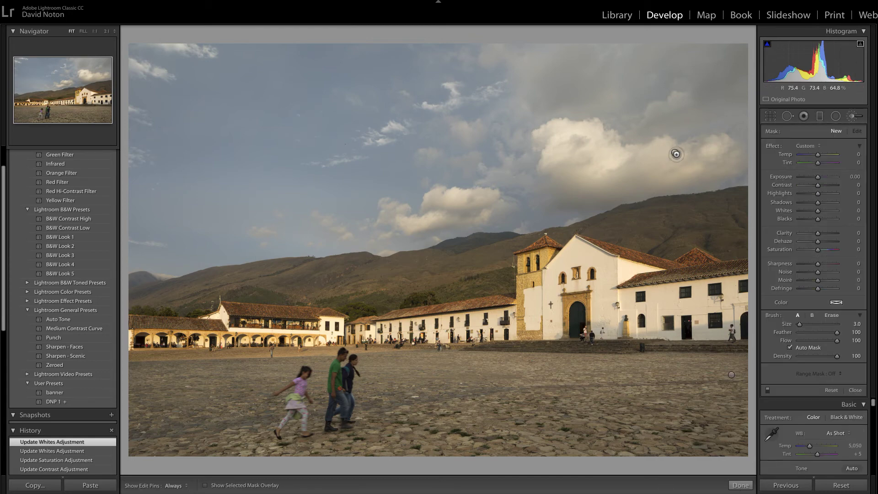
scroll(677, 151, up, 5)
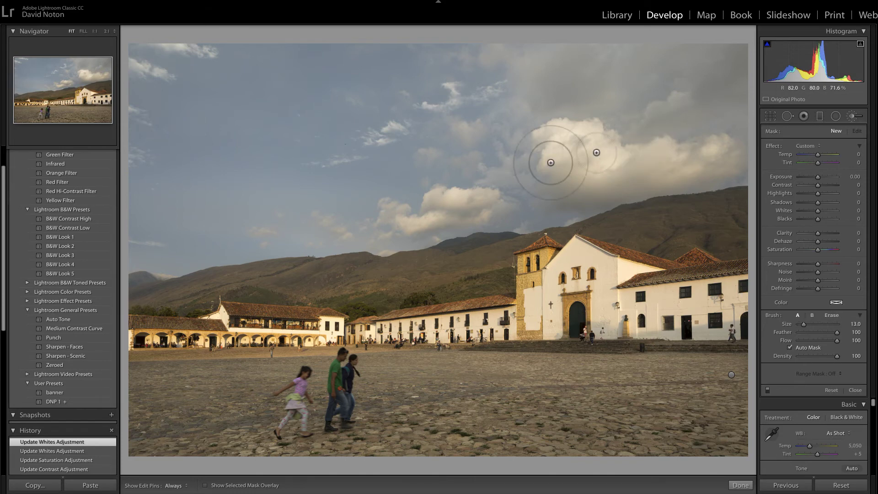
scroll(608, 138, up, 5)
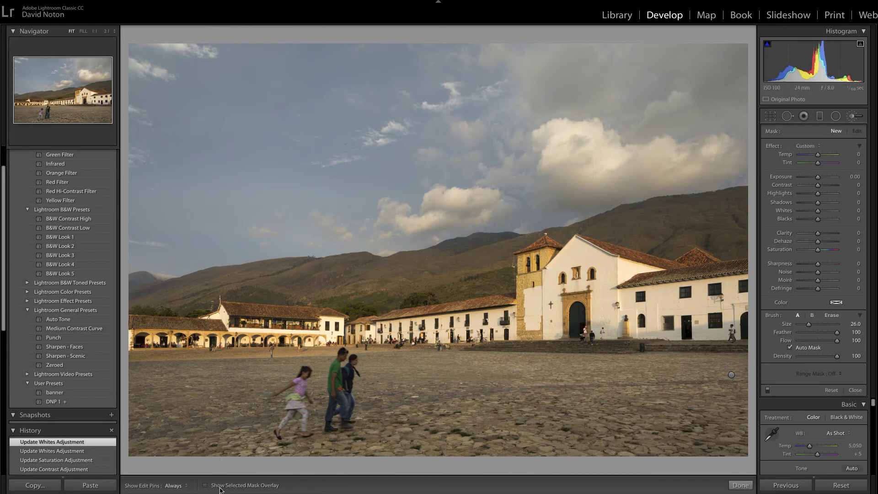
click(205, 485)
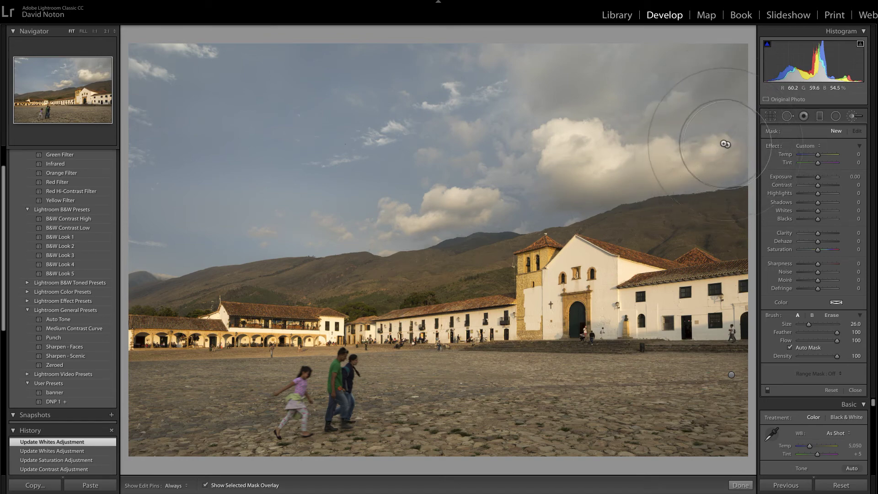
mouse_move(729, 151)
mouse_down()
mouse_move(714, 141)
mouse_move(674, 155)
mouse_move(572, 161)
mouse_move(547, 180)
mouse_move(519, 172)
mouse_move(443, 196)
mouse_move(294, 204)
mouse_move(264, 219)
mouse_move(152, 236)
mouse_move(137, 226)
mouse_up()
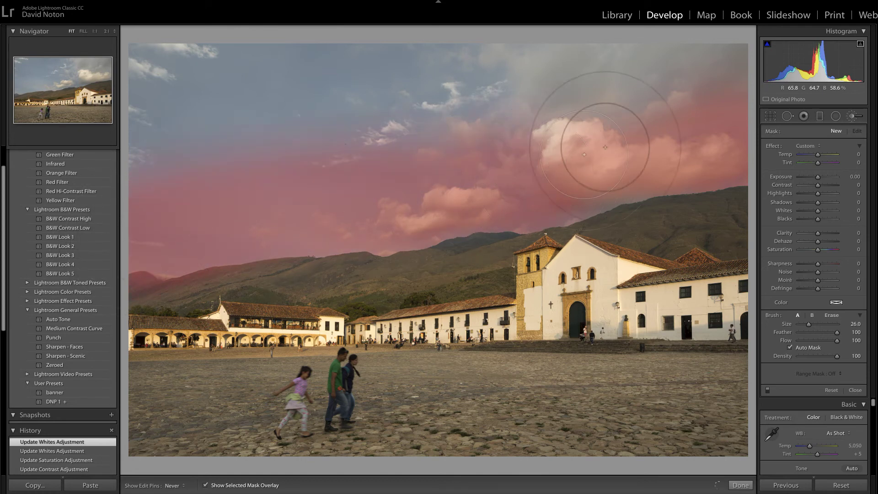
mouse_move(605, 147)
mouse_down()
mouse_move(725, 104)
mouse_move(741, 57)
mouse_move(537, 105)
mouse_move(611, 74)
mouse_move(413, 128)
mouse_move(288, 143)
mouse_up()
mouse_move(132, 166)
mouse_down()
mouse_move(165, 118)
mouse_move(186, 60)
mouse_move(372, 75)
mouse_move(587, 62)
mouse_up()
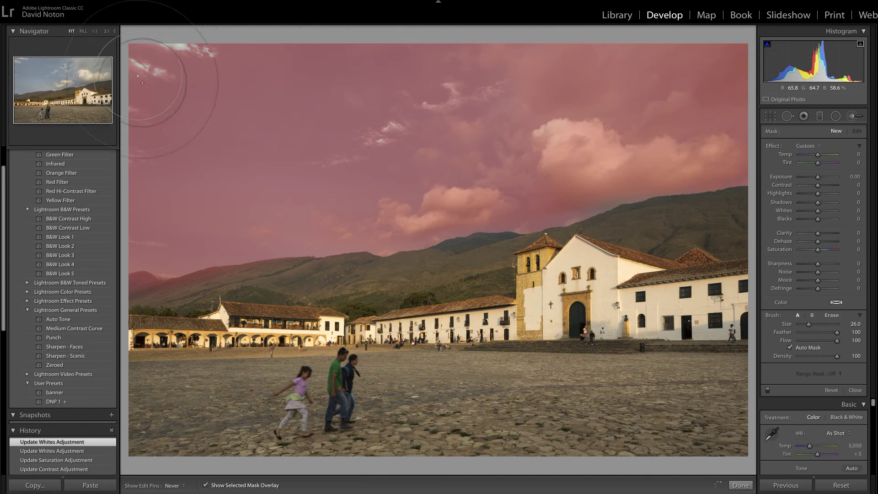
drag(176, 78, 672, 119)
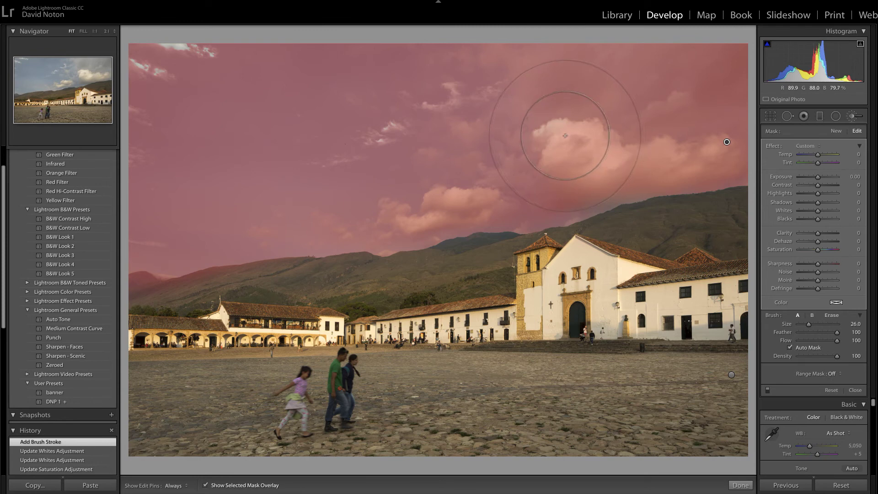
Reduce the brush size to 4.0 and extend the sky mask along the mountain skyline behind the church
scroll(583, 149, up, 3)
scroll(583, 149, down, 10)
scroll(590, 183, down, 2)
key(h)
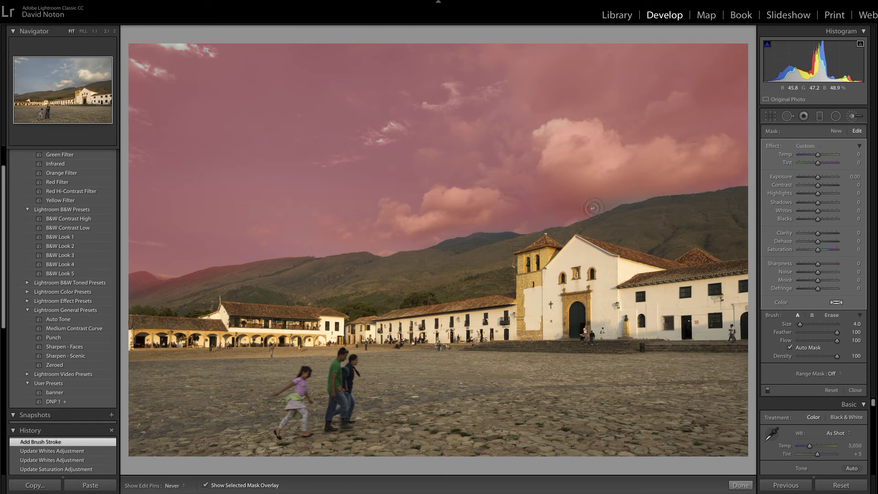
drag(616, 198, 740, 176)
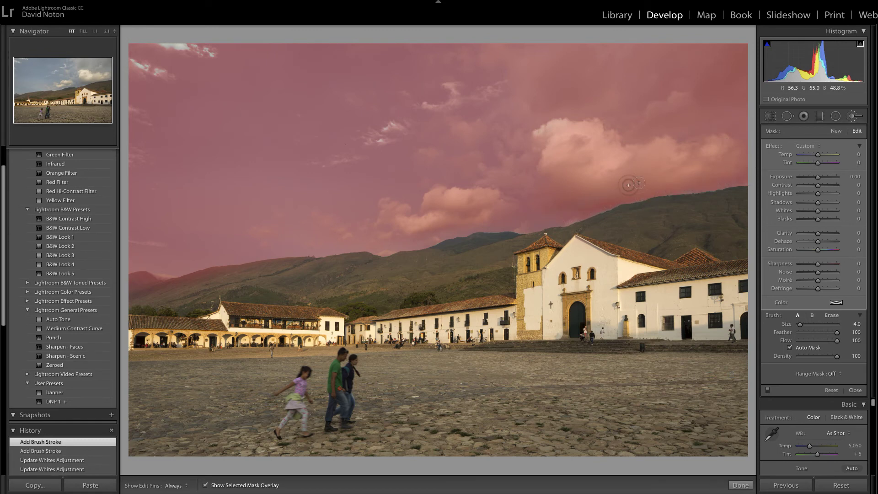
Enlarge the brush to size 10.0 and fill in the sky mask over the clouds near the photo's right edge
key(h)
key(h)
scroll(596, 202, up, 3)
drag(742, 156, 708, 142)
key(h)
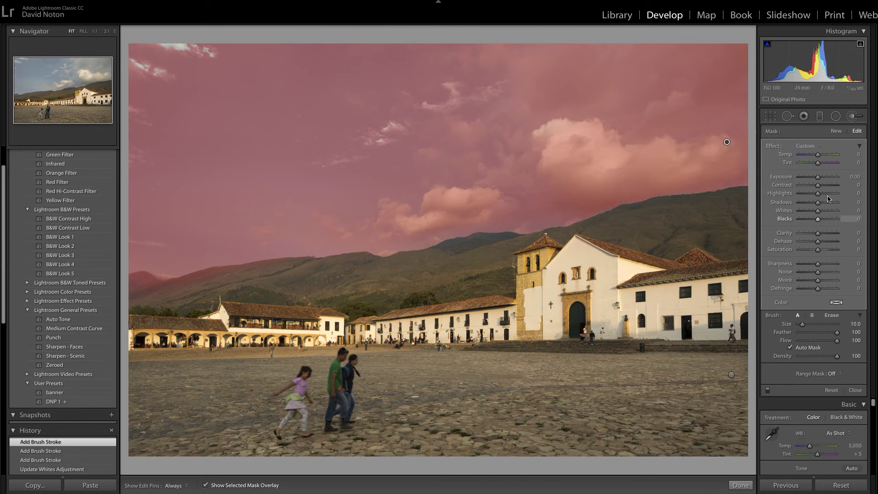
Hide the mask overlay and set the sky mask's Blacks to -55 and Whites to 29
click(205, 486)
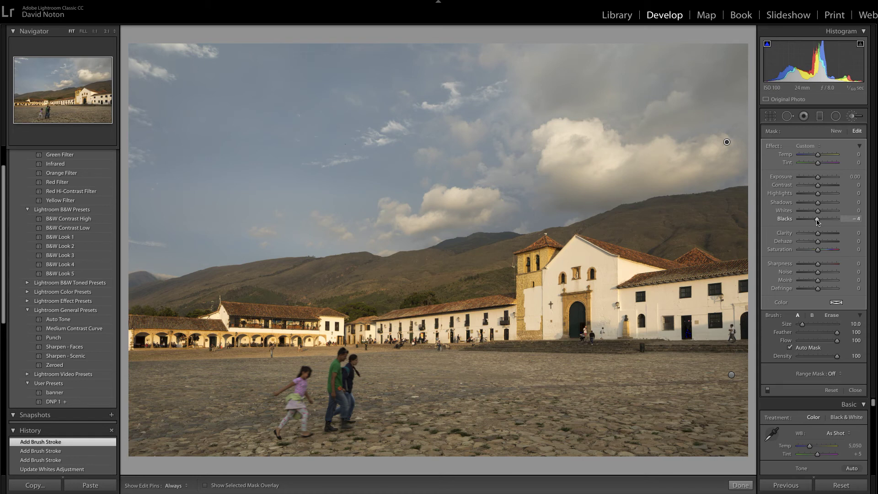
drag(807, 221, 805, 222)
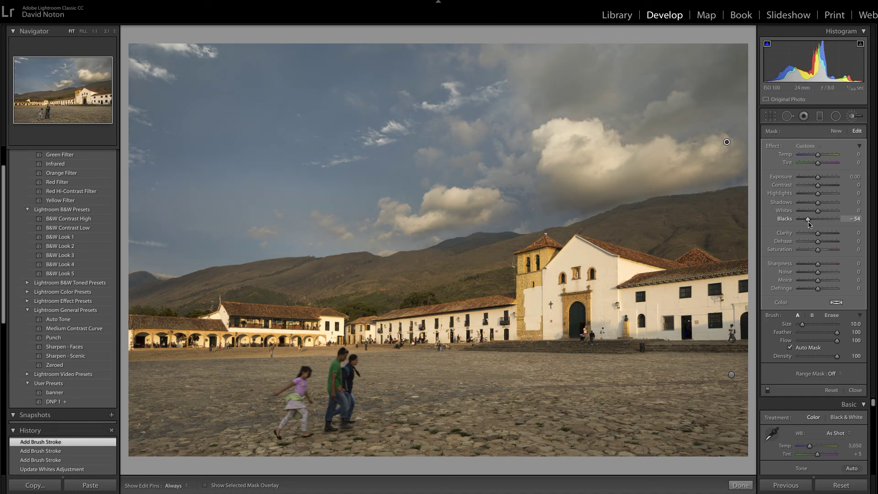
drag(808, 220, 826, 211)
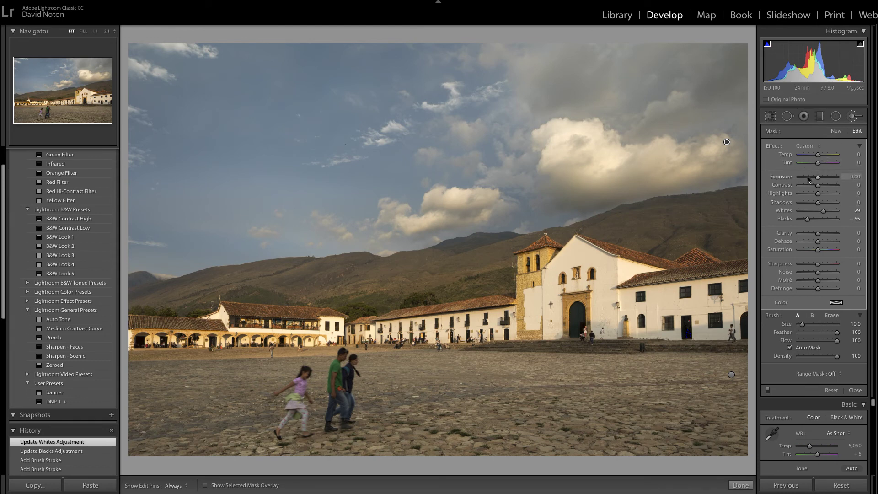
Set the sky mask's Exposure to -0.22 and finish the brush edit
drag(818, 177, 816, 180)
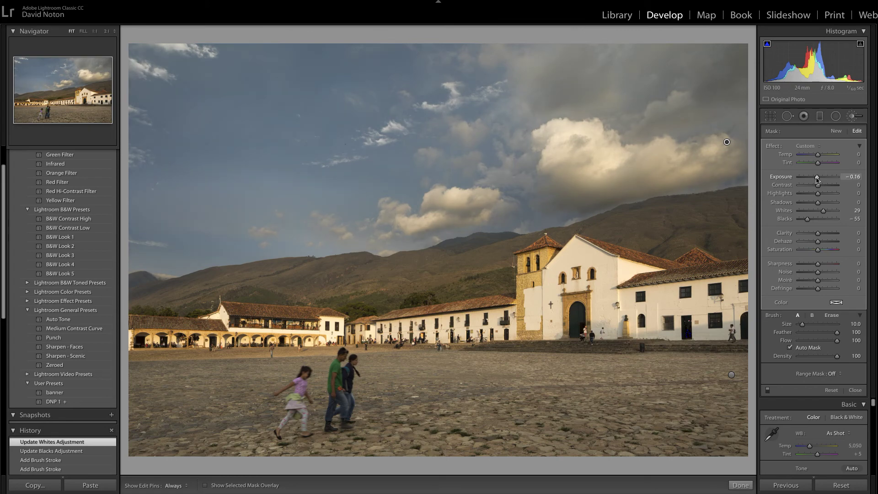
drag(817, 179, 815, 179)
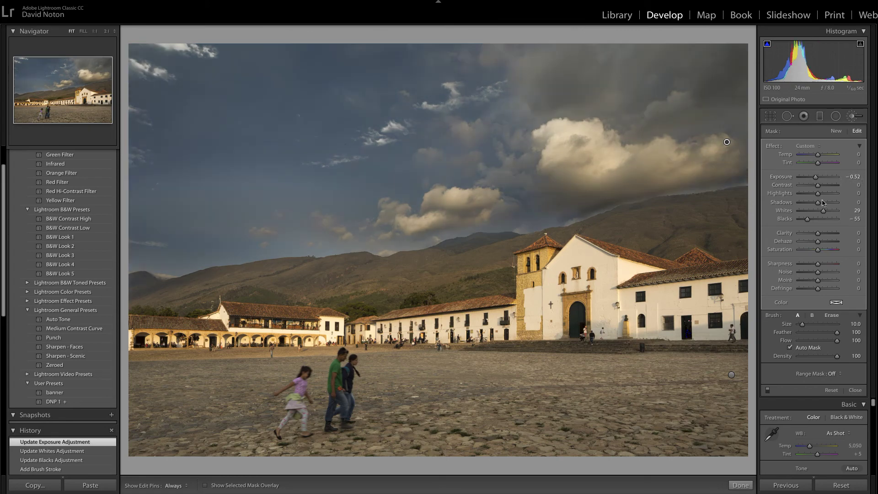
click(857, 178)
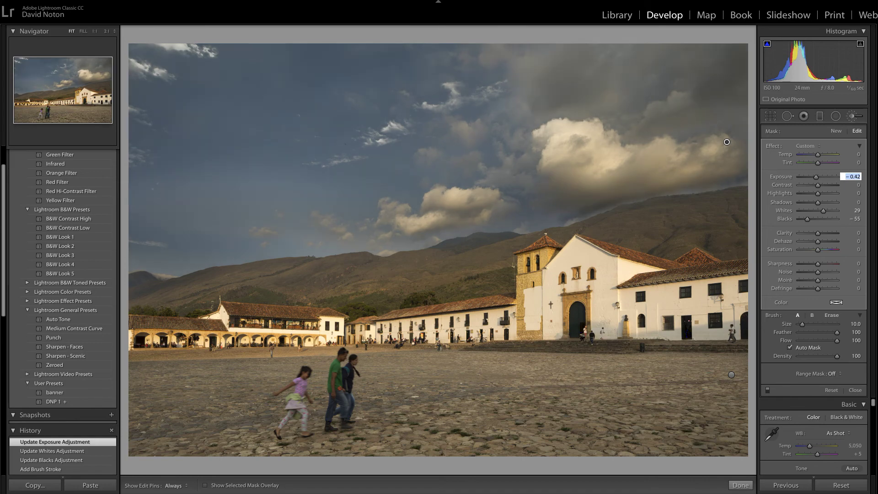
key(Up)
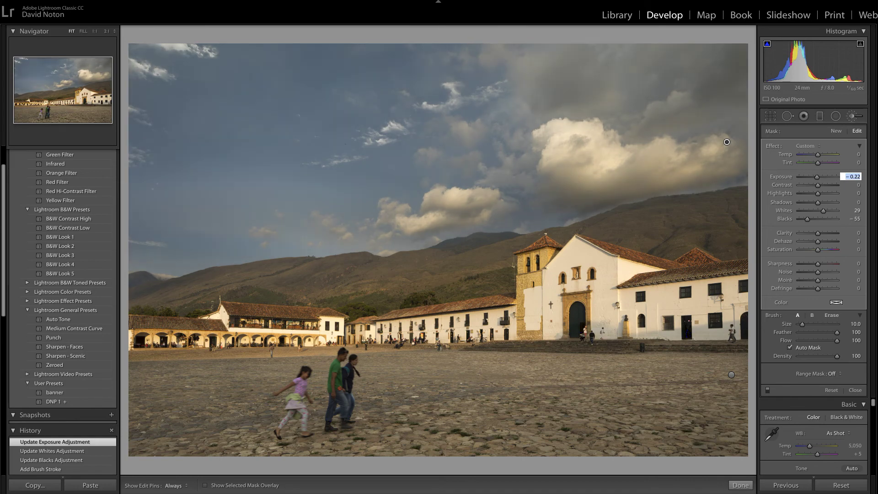
key(Down)
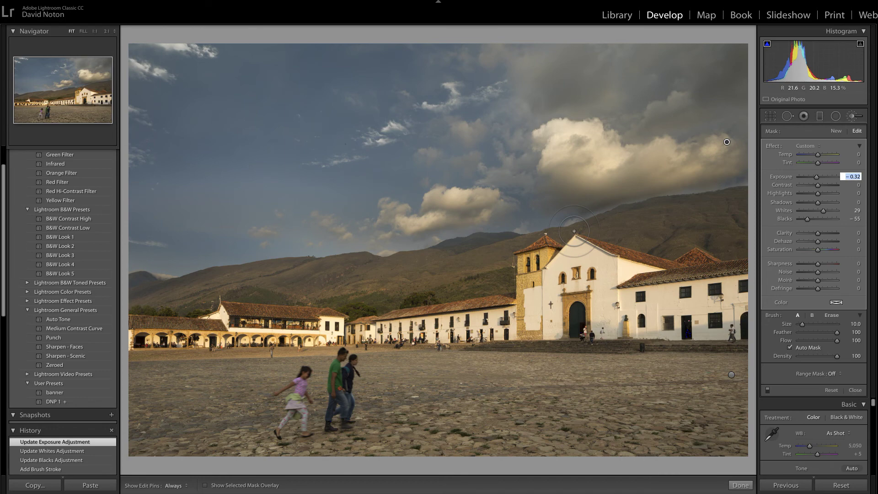
text(-0.22)
key(Return)
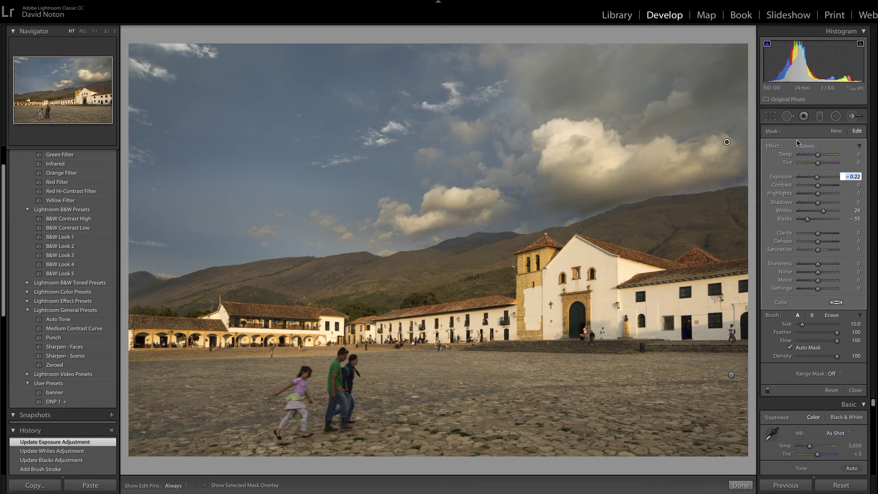
click(738, 486)
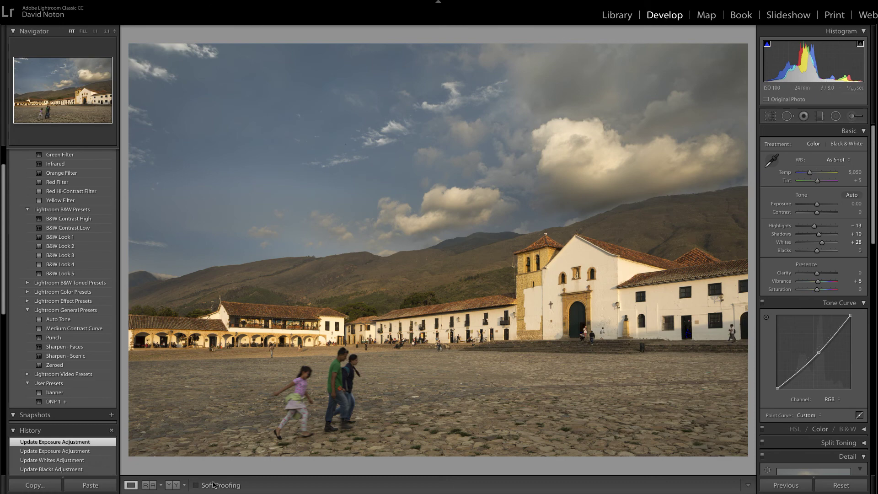
Reopen the Adjustment Brush and select the sky mask's edit pin over the clouds
click(853, 117)
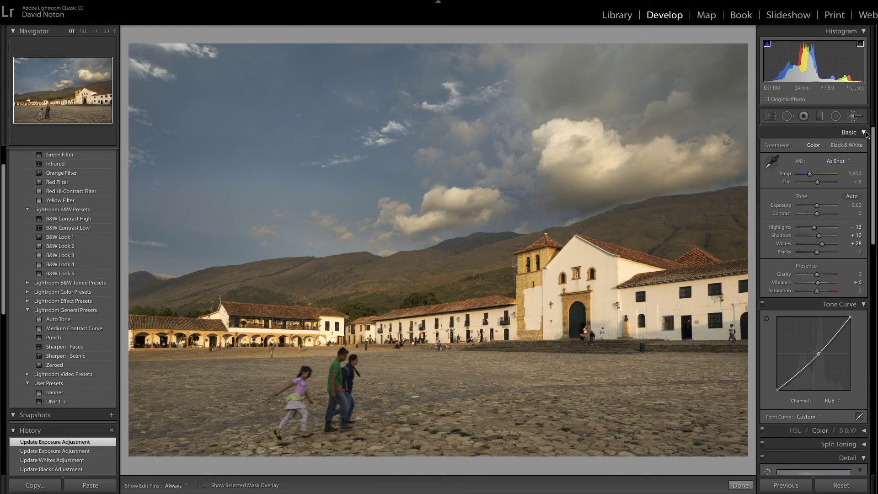
click(727, 143)
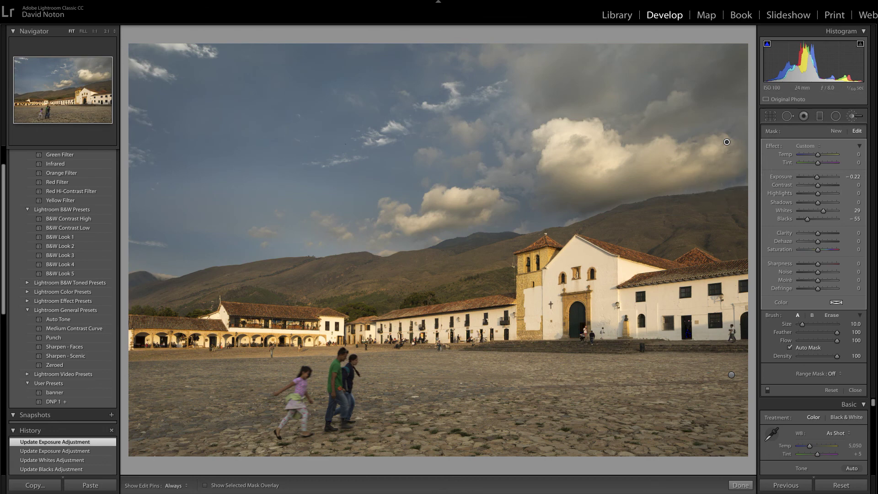
Switch the sky mask's brush to Erase with size 7.0 and flow 90
click(830, 315)
key(bracketleft)
key(bracketleft)
key(bracketleft)
drag(853, 341, 846, 338)
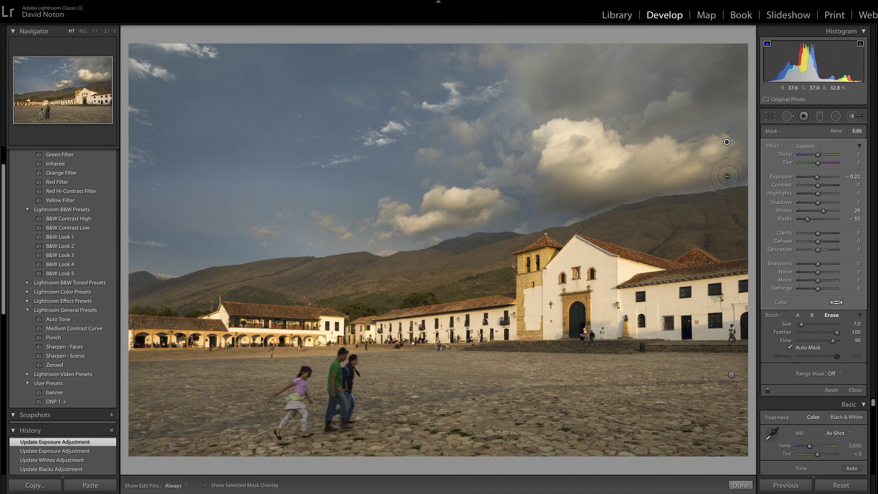
Hide the edit pins, erase the sky mask along the hill ridge, then restore the pins and finish the brush edit
key(h)
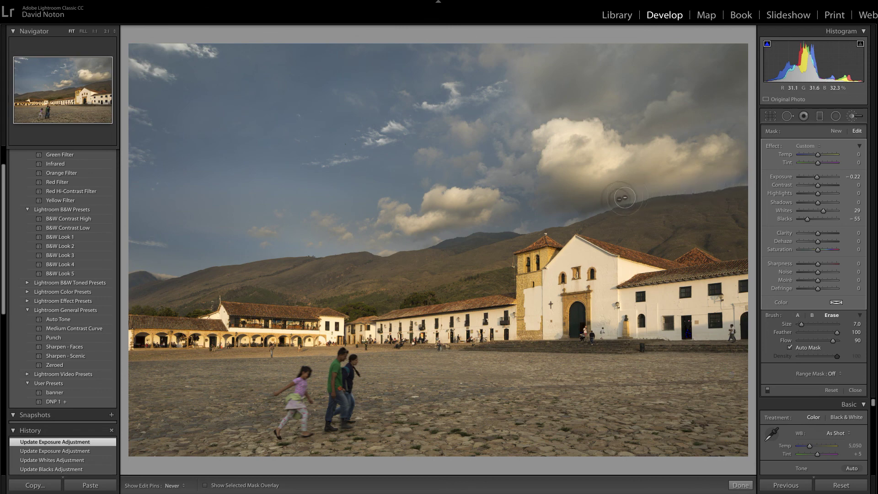
drag(588, 200, 754, 167)
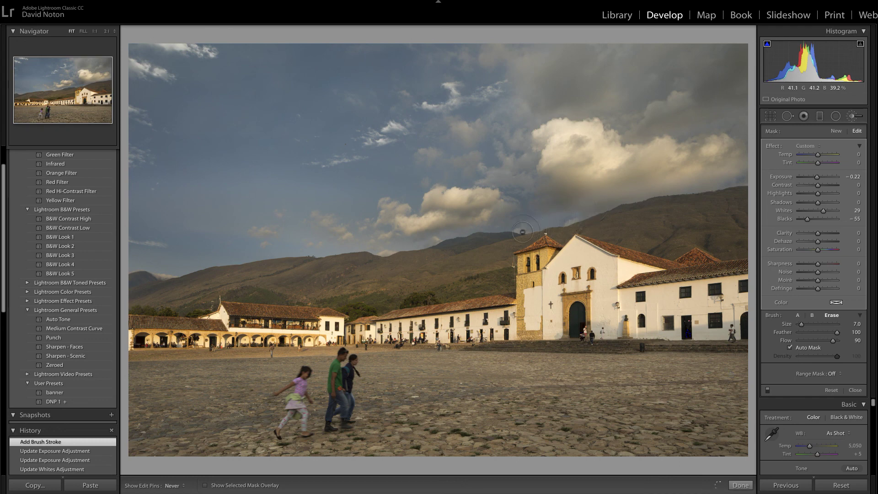
drag(462, 242, 411, 259)
key(h)
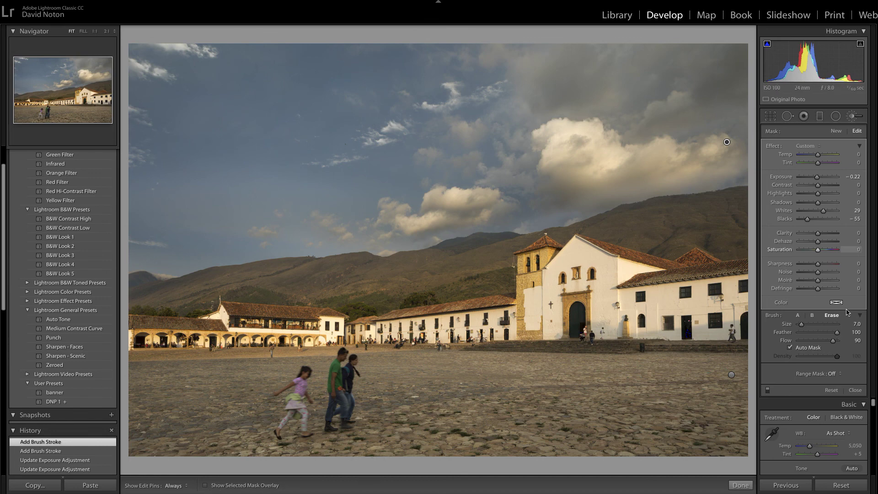
click(740, 485)
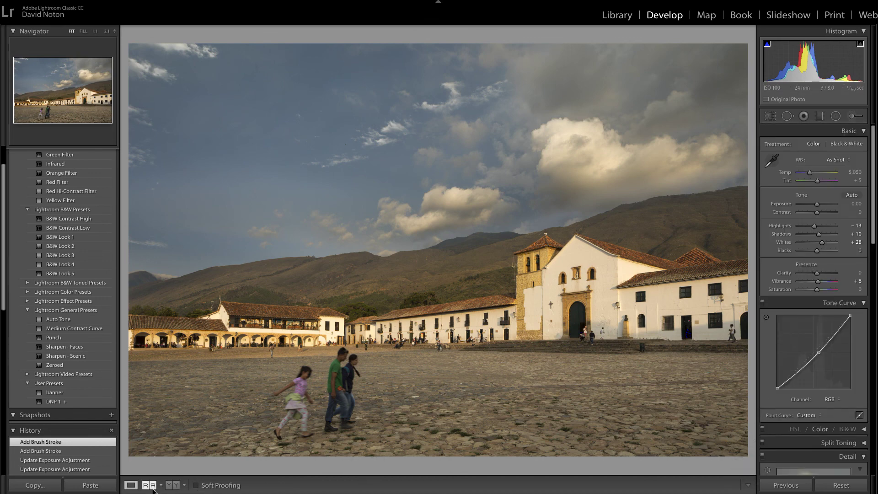
Compare the before and after versions of the photo side by side
click(175, 487)
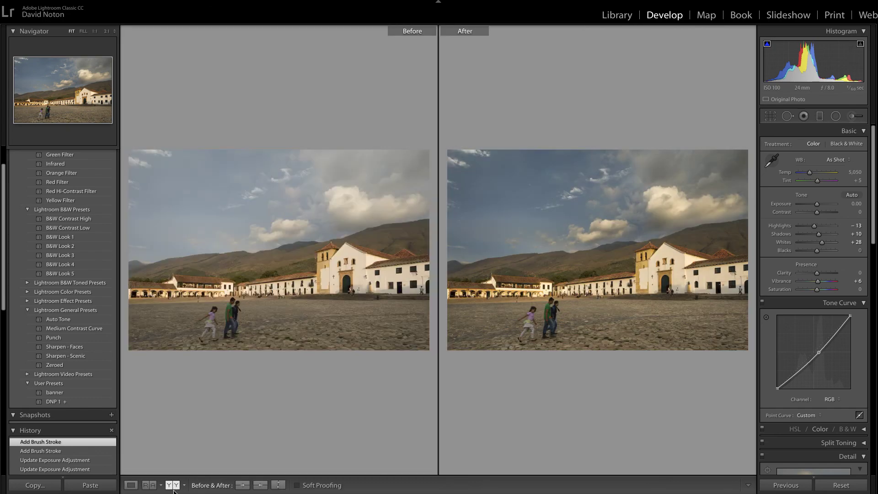